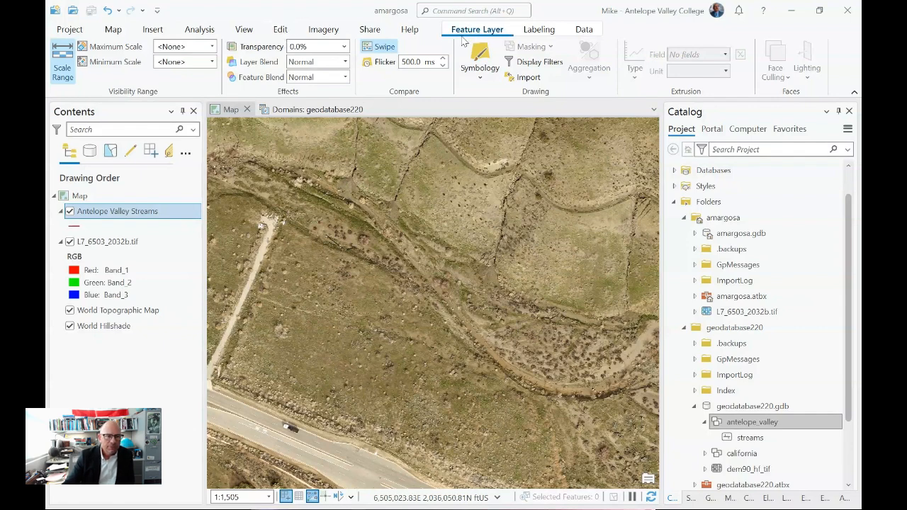
# - Compare the contextual layer options of the L7_6503_2032b.tif raster with those of the Antelope Valley Streams layer
pyautogui.click(122, 246)
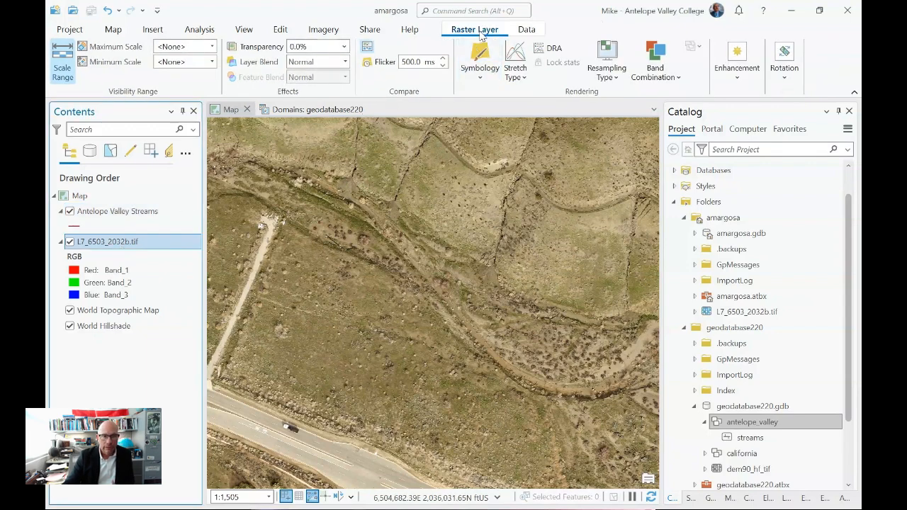
pyautogui.click(118, 211)
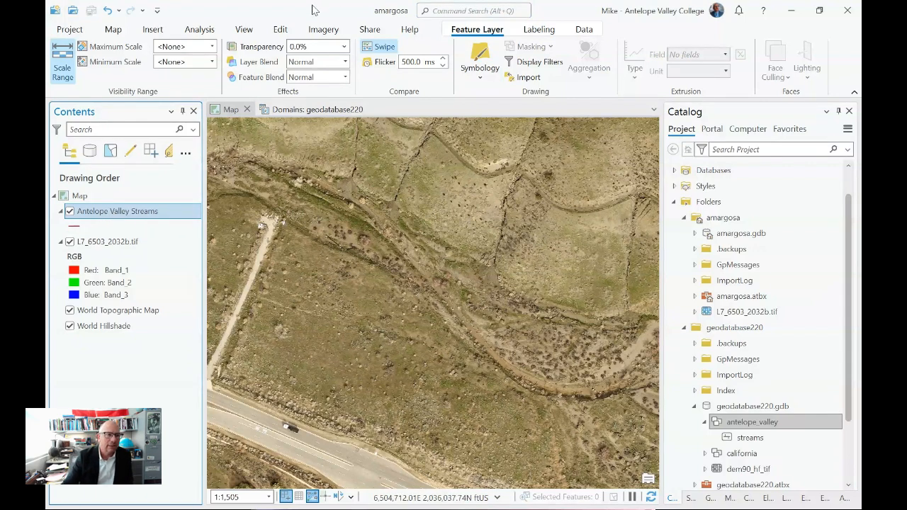
# - Digitize an Antelope Valley Streams line with straight segments, following the creek channel southeast through the middle of the imagery
pyautogui.click(282, 31)
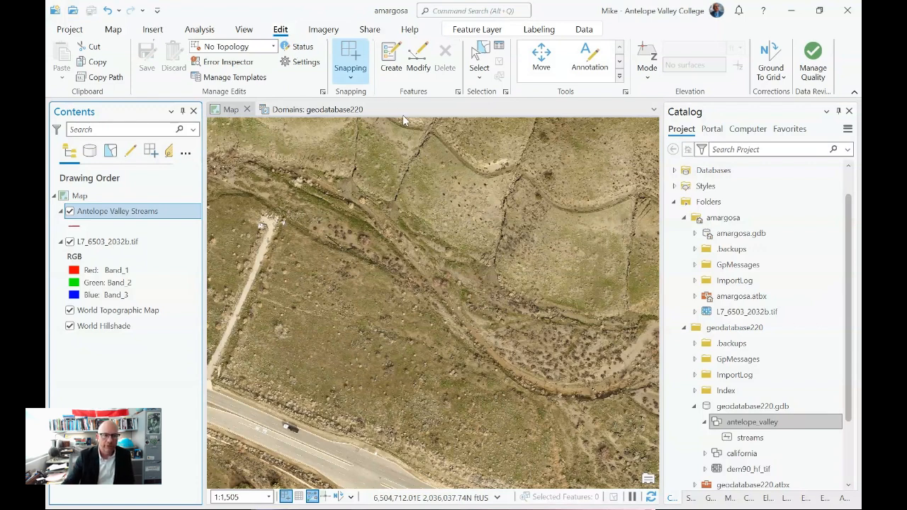
pyautogui.click(391, 68)
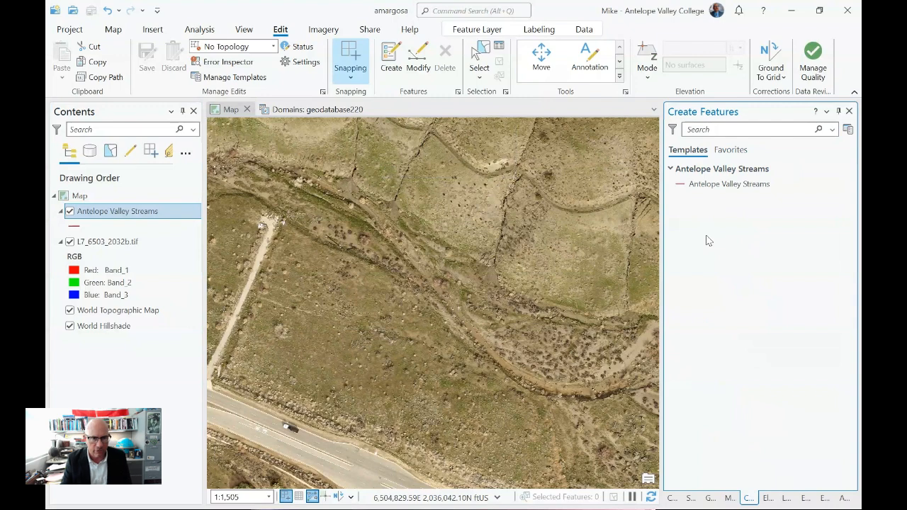
pyautogui.click(728, 184)
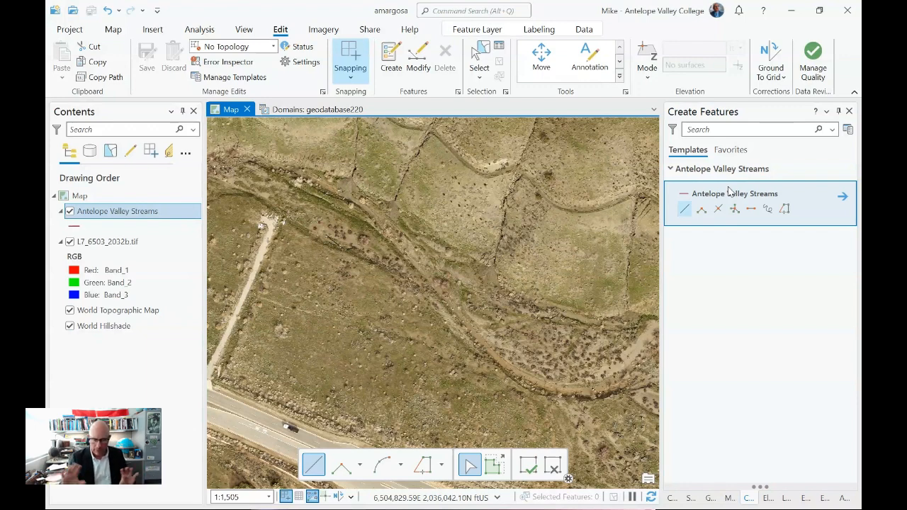
pyautogui.click(685, 212)
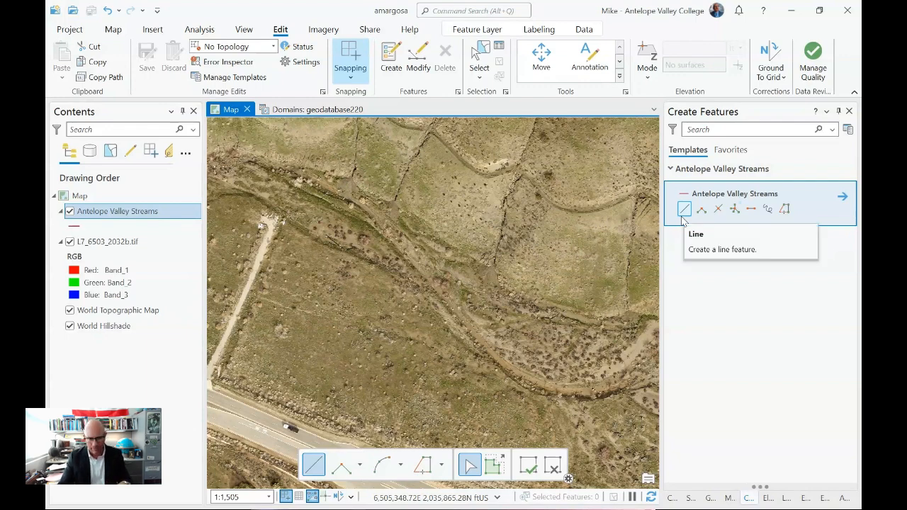
pyautogui.click(394, 243)
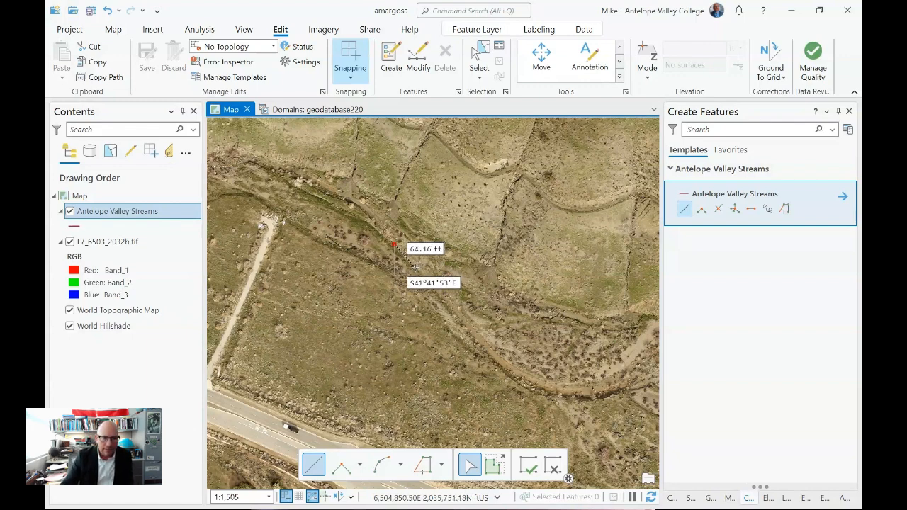
pyautogui.click(416, 265)
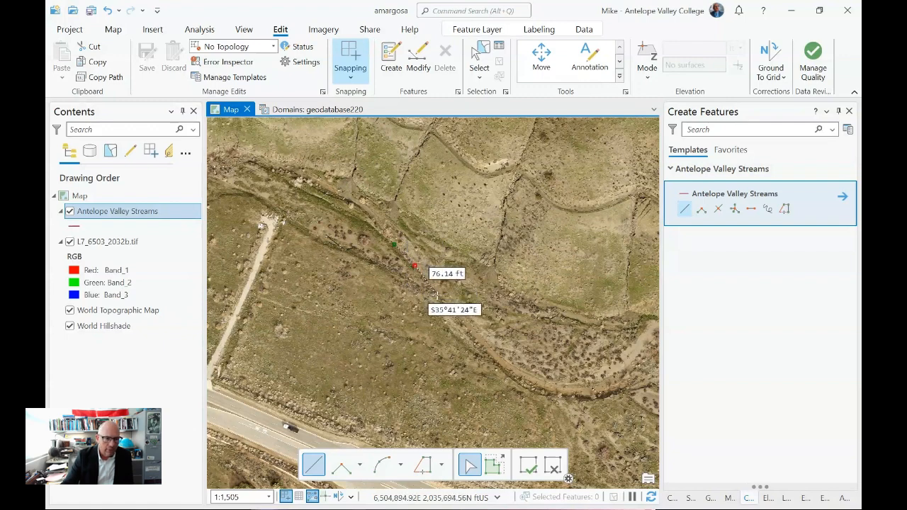
pyautogui.click(435, 287)
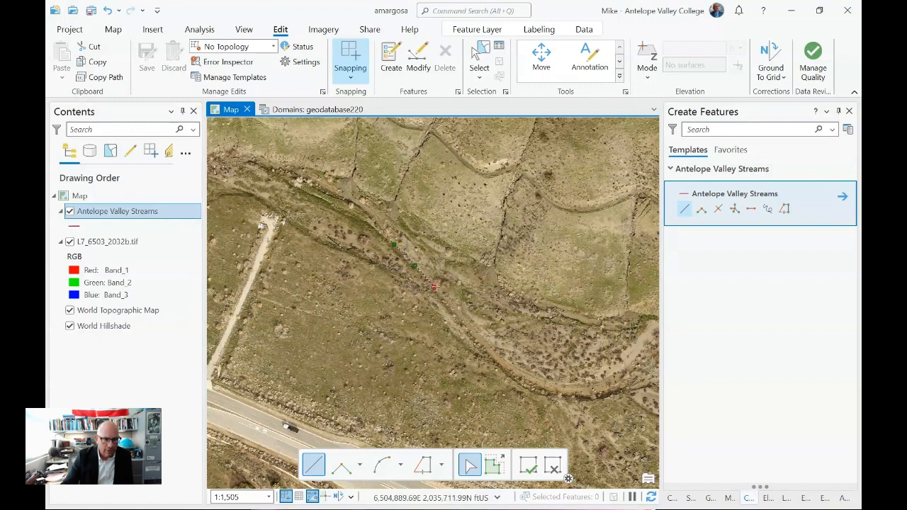
pyautogui.click(452, 310)
pyautogui.click(467, 328)
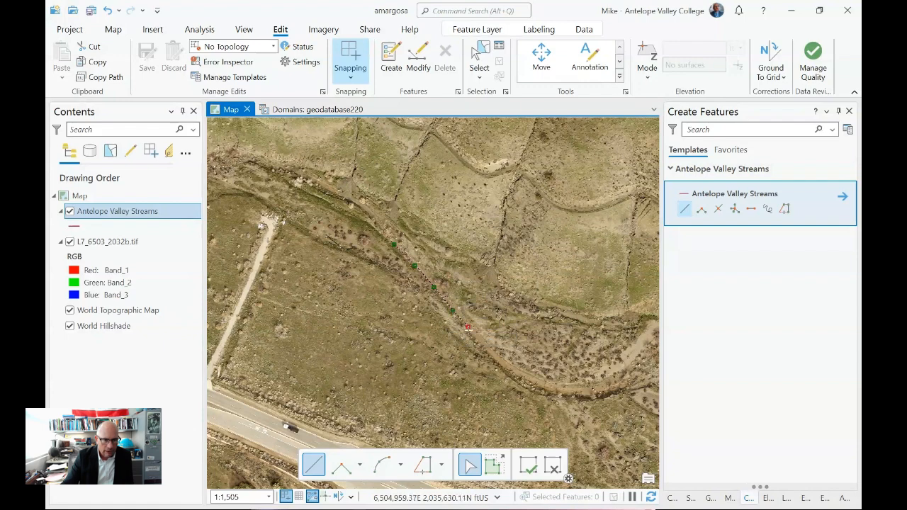
pyautogui.click(484, 345)
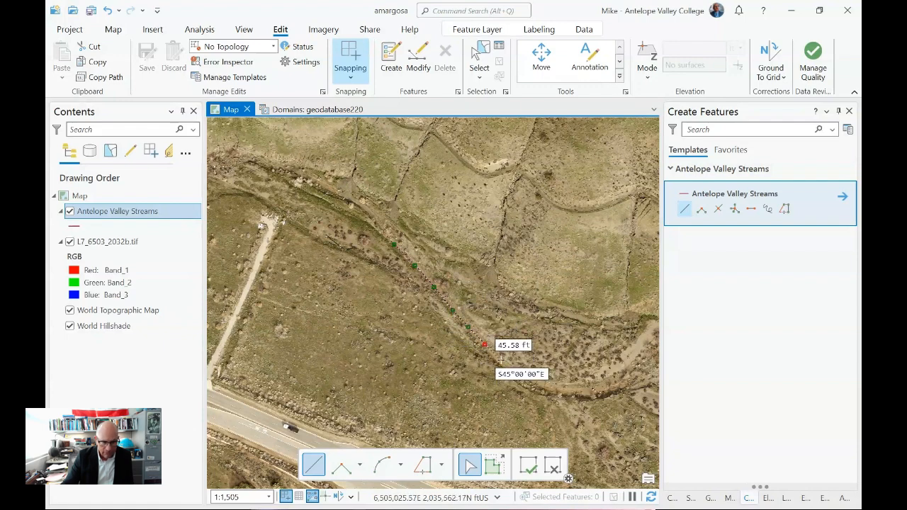
pyautogui.click(500, 360)
pyautogui.click(512, 369)
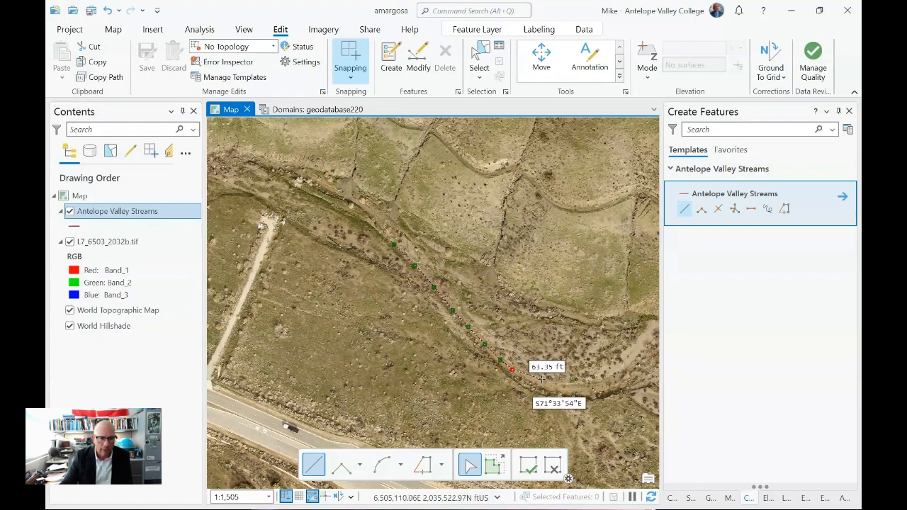
# - Extend the stream line with an arc segment around the channel's eastward bend and finish the sketch
pyautogui.click(382, 464)
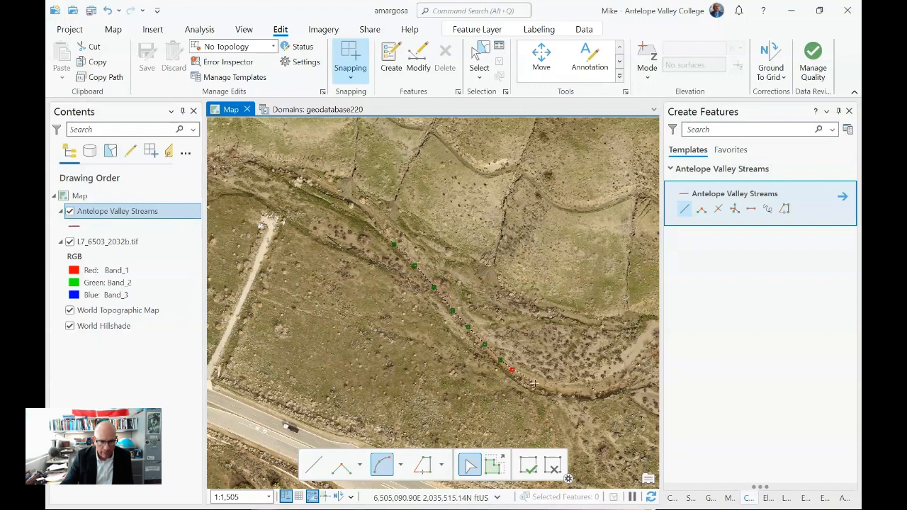
pyautogui.click(615, 377)
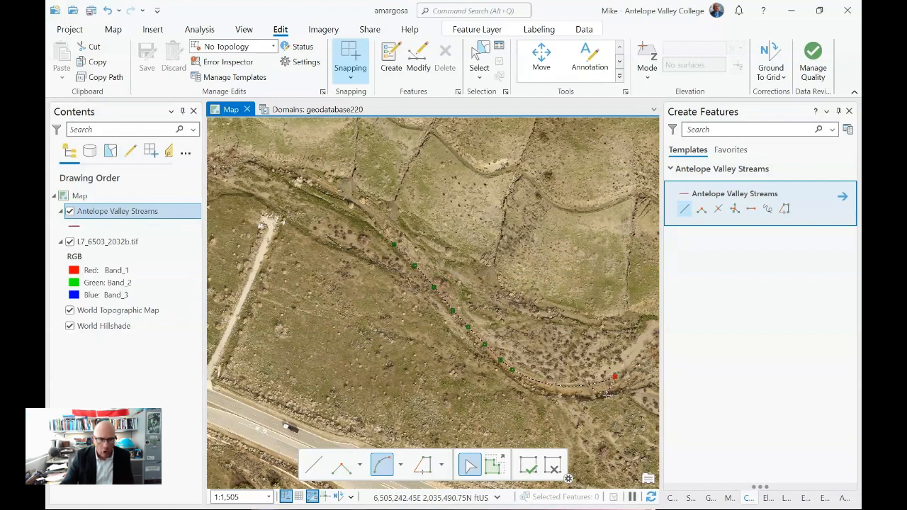
pyautogui.rightClick(640, 343)
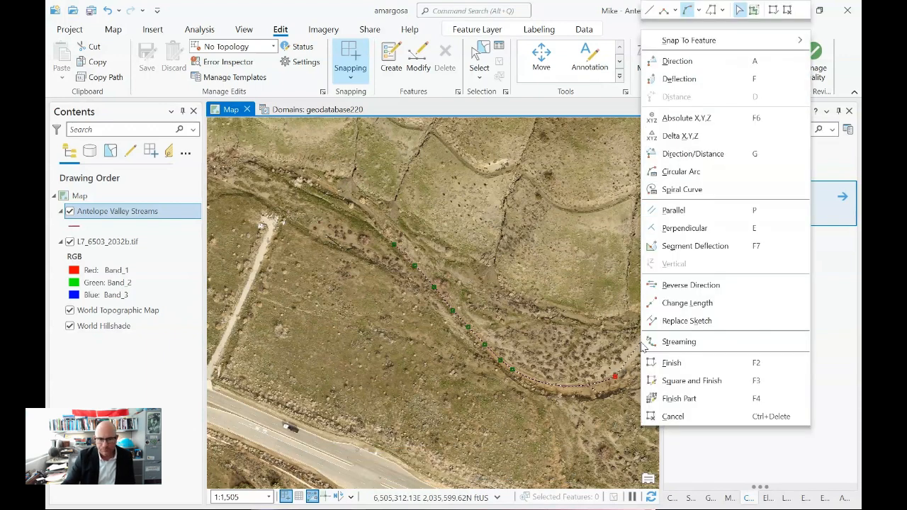
pyautogui.click(672, 363)
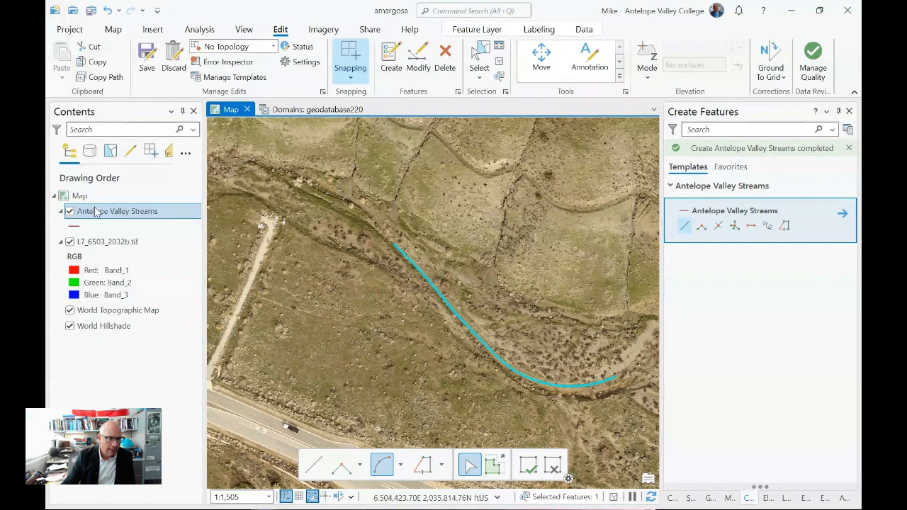
# - Format the Antelope Valley Streams line symbol with a bright blue color and a 3 pt line width
pyautogui.click(76, 228)
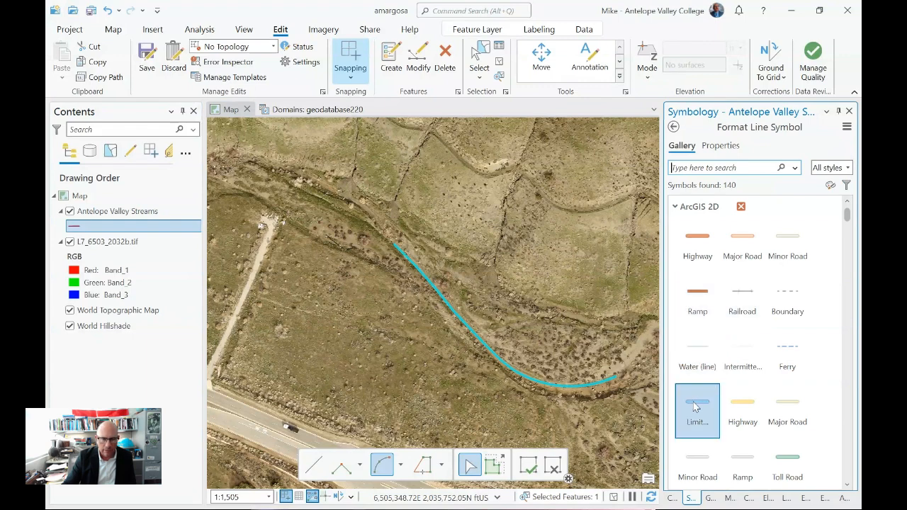
pyautogui.click(721, 146)
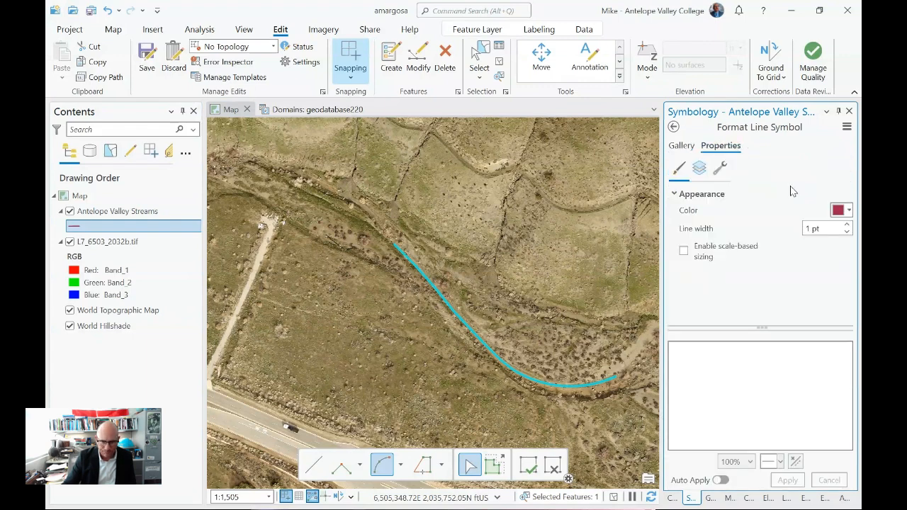
pyautogui.click(847, 224)
pyautogui.click(847, 225)
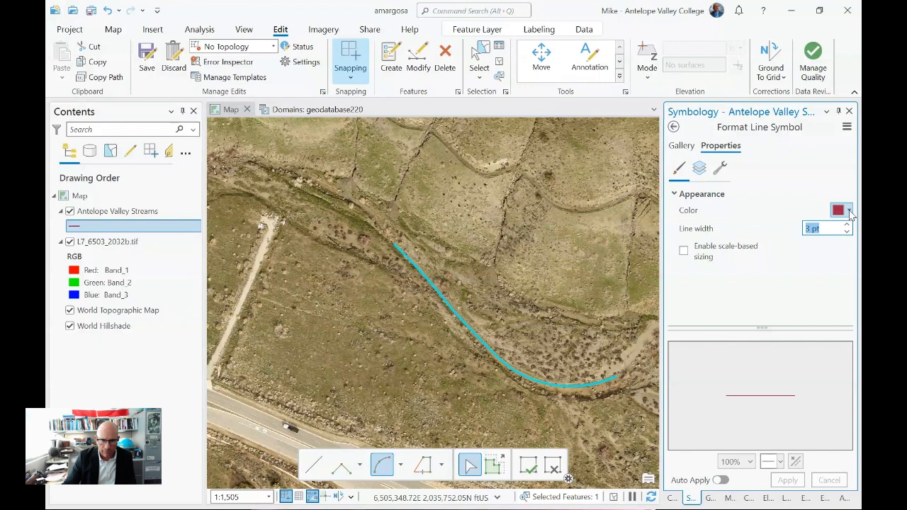
pyautogui.click(849, 211)
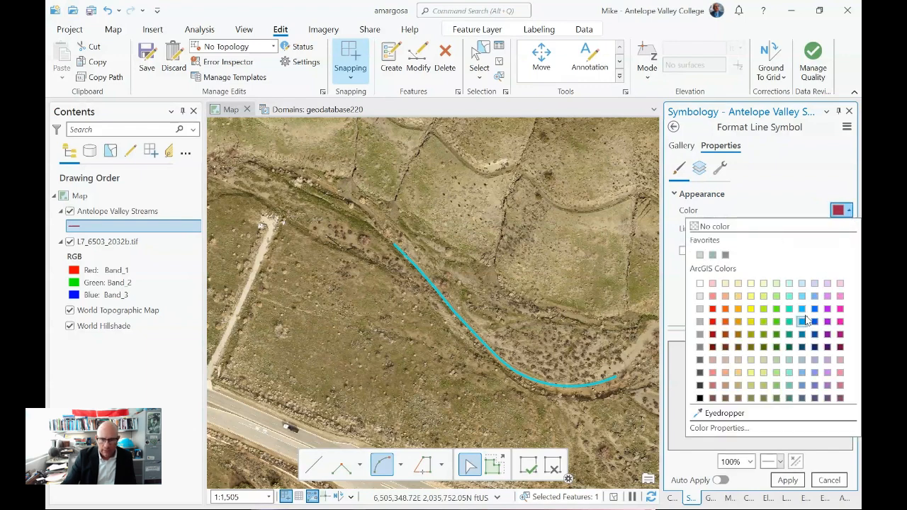
pyautogui.click(802, 311)
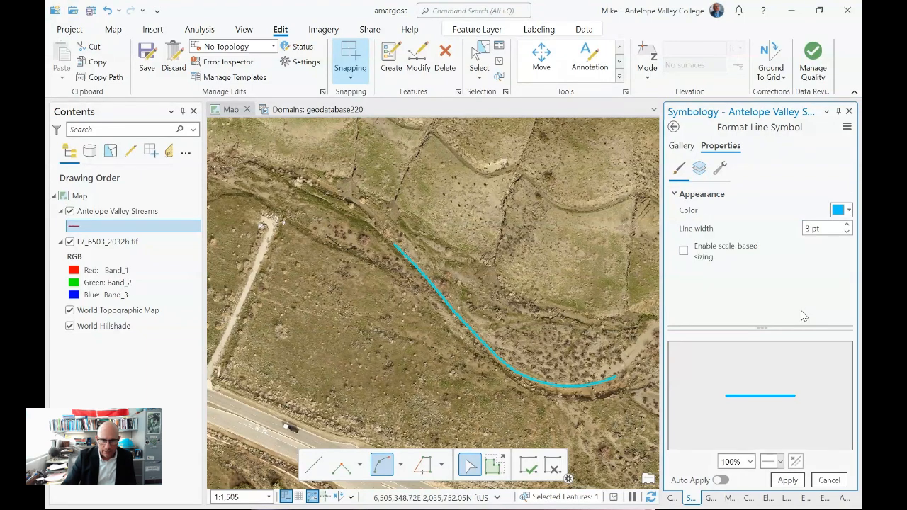
pyautogui.click(787, 480)
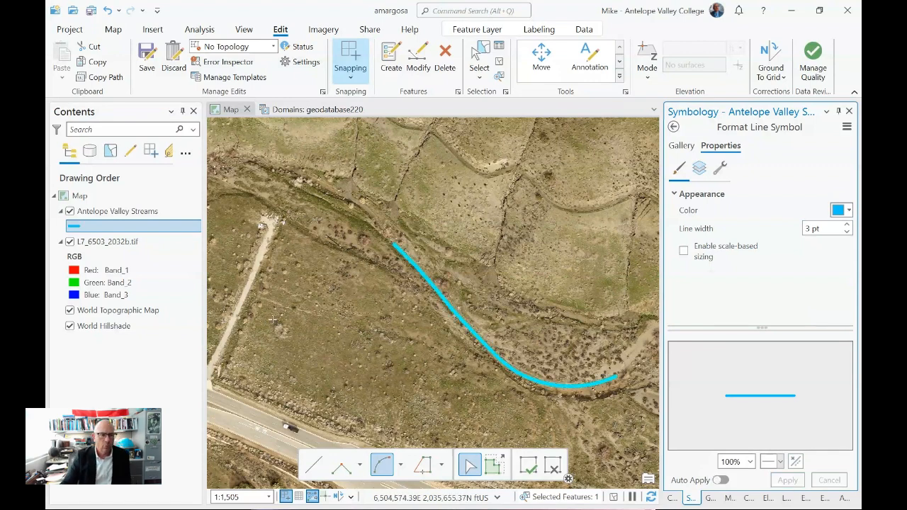
# - Clear the feature selection and discard all edits made to the streams layer
pyautogui.click(499, 62)
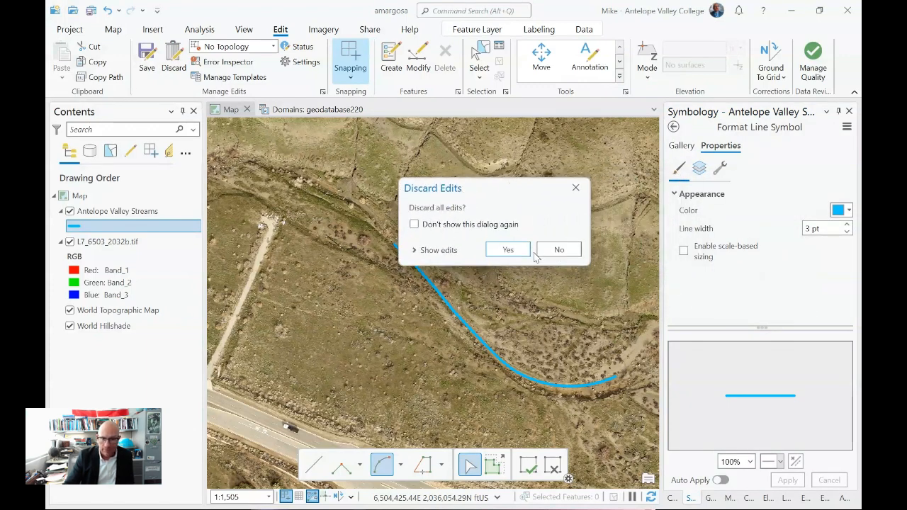
pyautogui.click(508, 252)
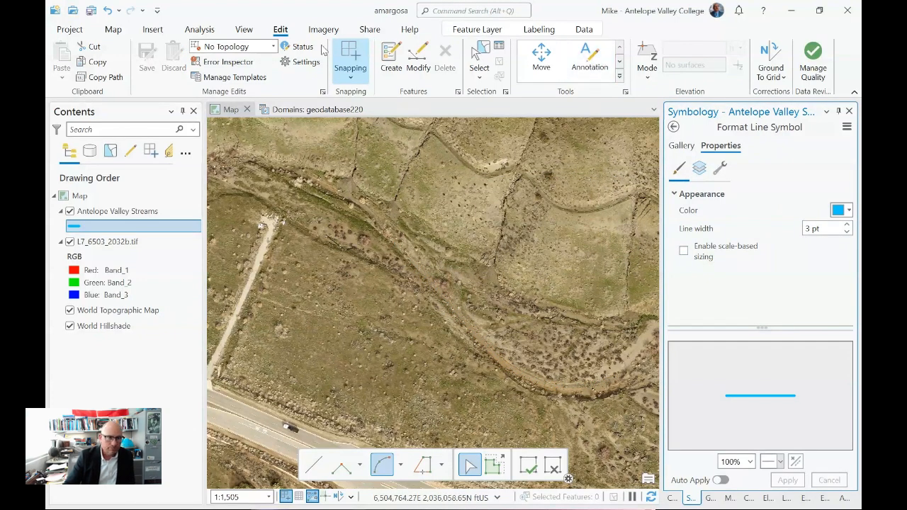
# - Reopen feature creation and choose the freehand construction tool for the Antelope Valley Streams template
pyautogui.click(393, 62)
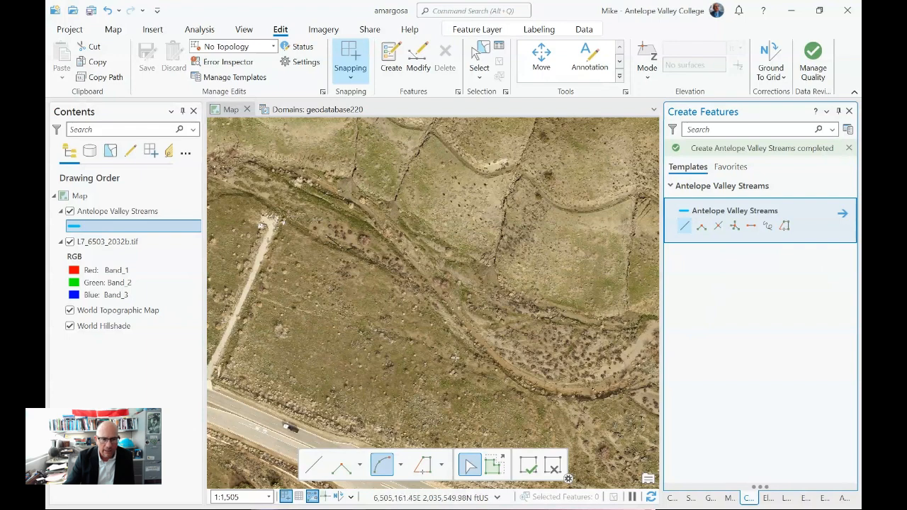
pyautogui.click(774, 223)
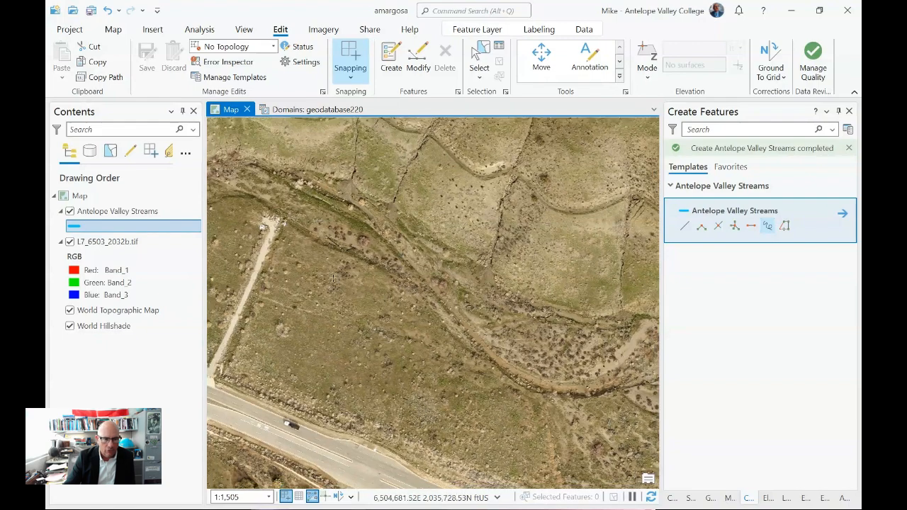
# - Explore the imagery to examine the stream channels north of Elizabeth Lake Road and where they enter the photo
pyautogui.scroll(-2, 333, 278)
pyautogui.scroll(-4, 333, 278)
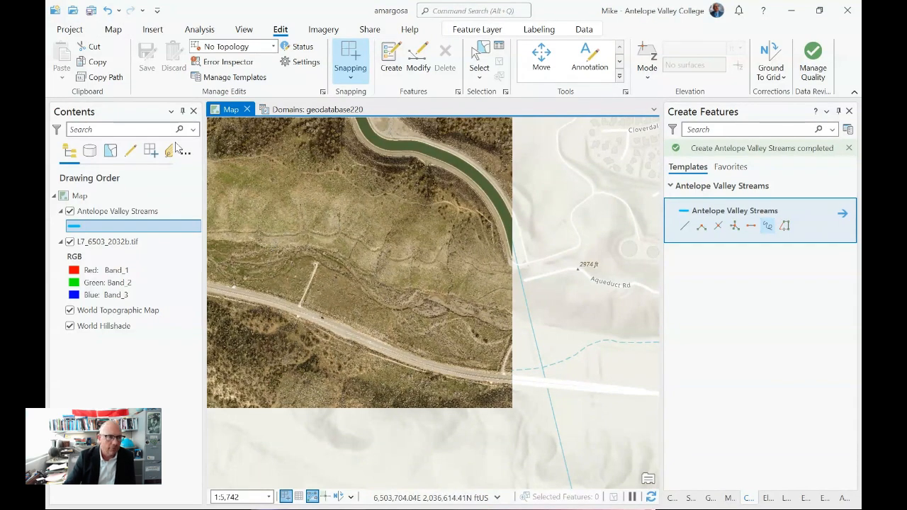
pyautogui.click(112, 29)
pyautogui.click(150, 63)
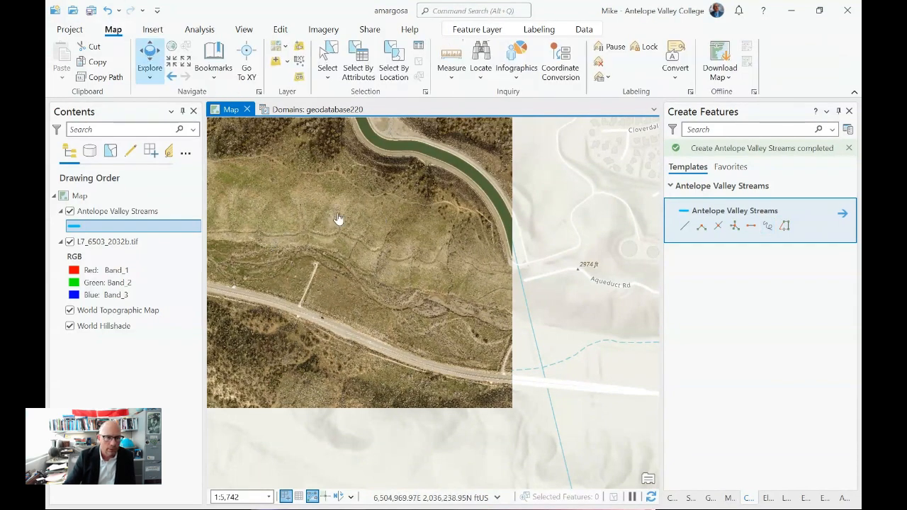
pyautogui.moveTo(337, 224); pyautogui.dragTo(379, 258)
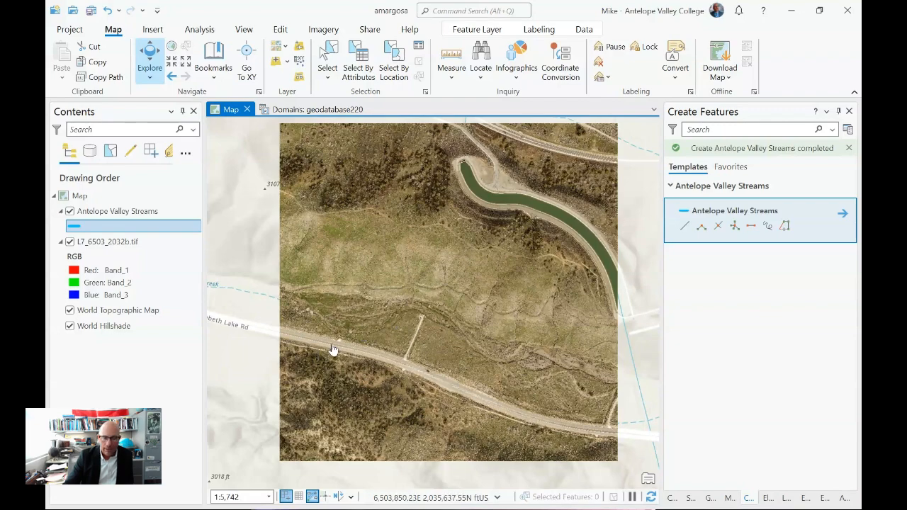
pyautogui.scroll(3, 332, 350)
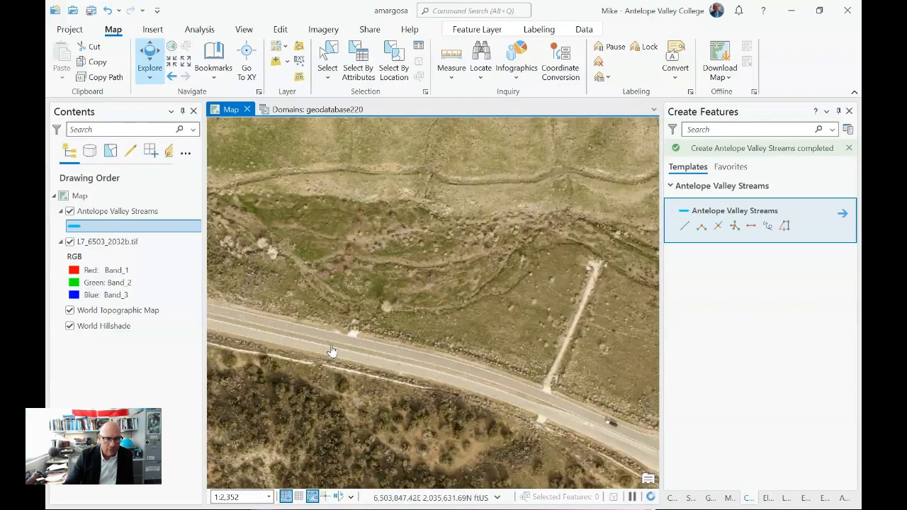
pyautogui.scroll(2, 435, 217)
pyautogui.scroll(1, 439, 297)
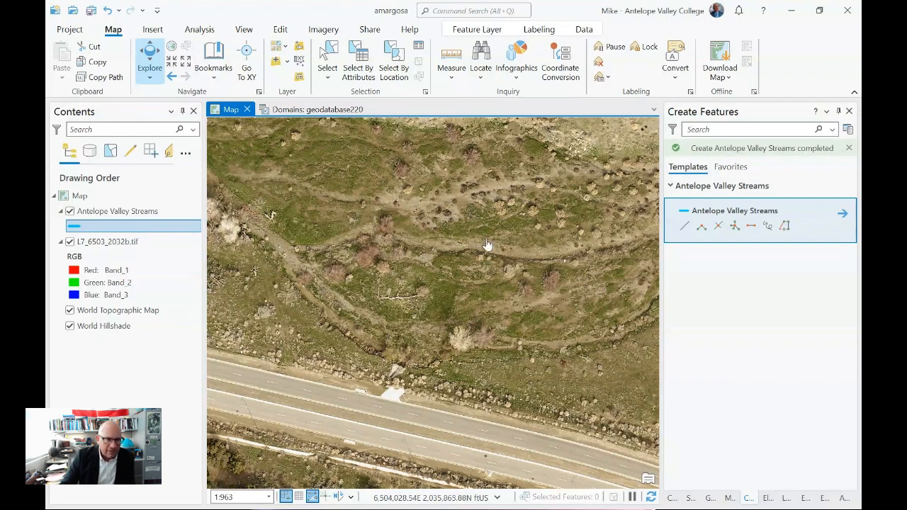
pyautogui.scroll(-2, 457, 274)
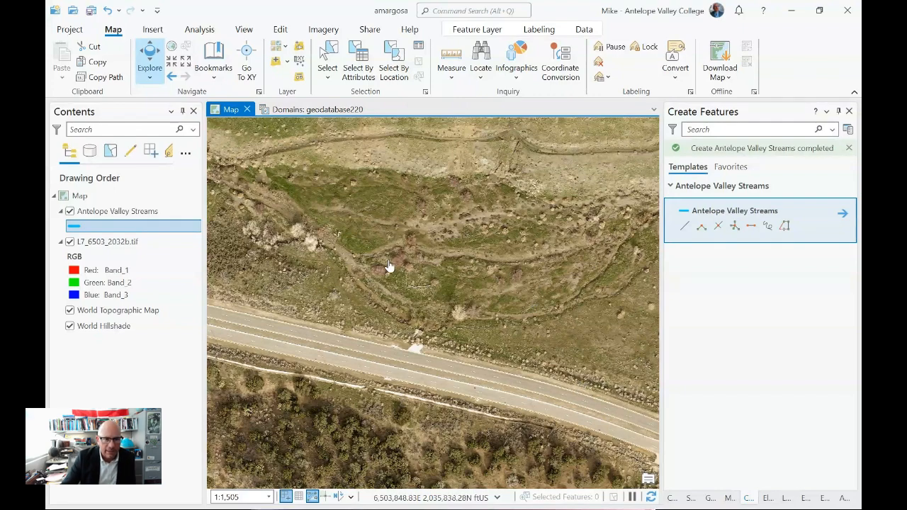
pyautogui.scroll(-3, 414, 266)
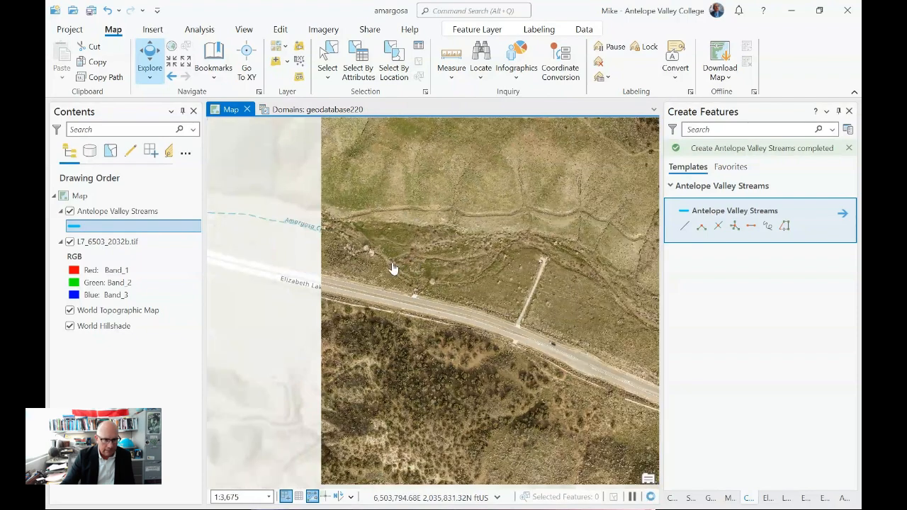
pyautogui.scroll(2, 505, 249)
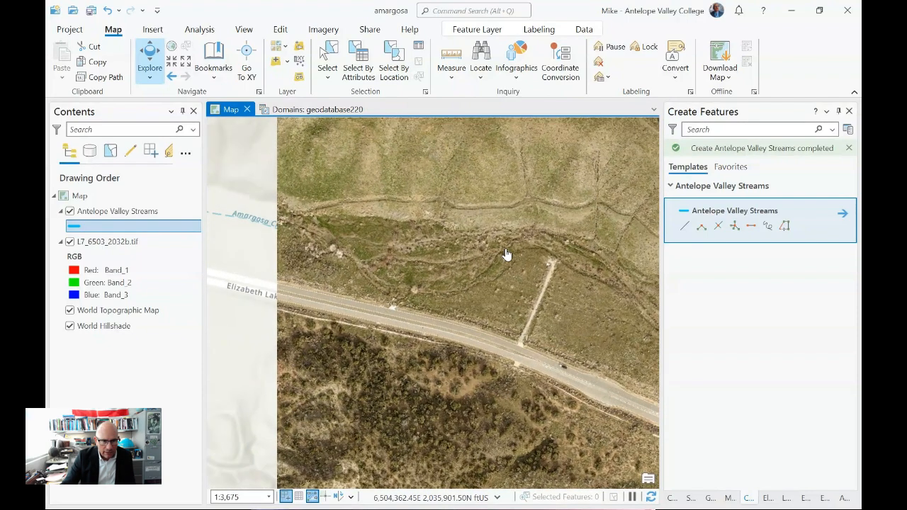
pyautogui.scroll(4, 506, 254)
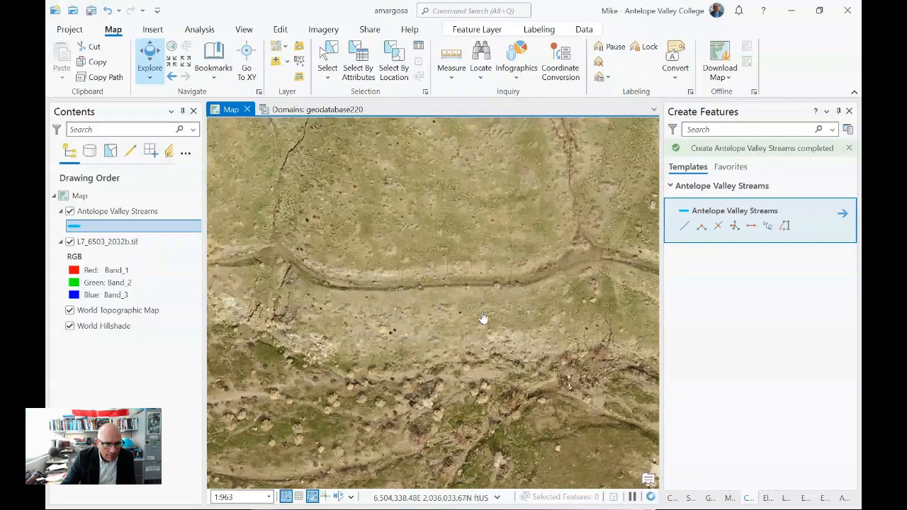
# - Examine the imagery along the dirt track, the eroded slope below it and the stream channels north of the road
pyautogui.scroll(3, 481, 318)
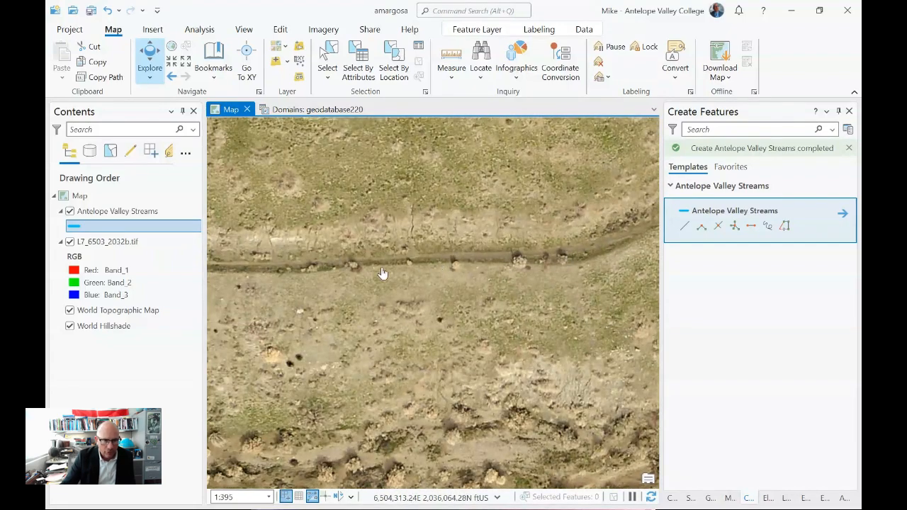
pyautogui.moveTo(309, 269); pyautogui.dragTo(618, 274)
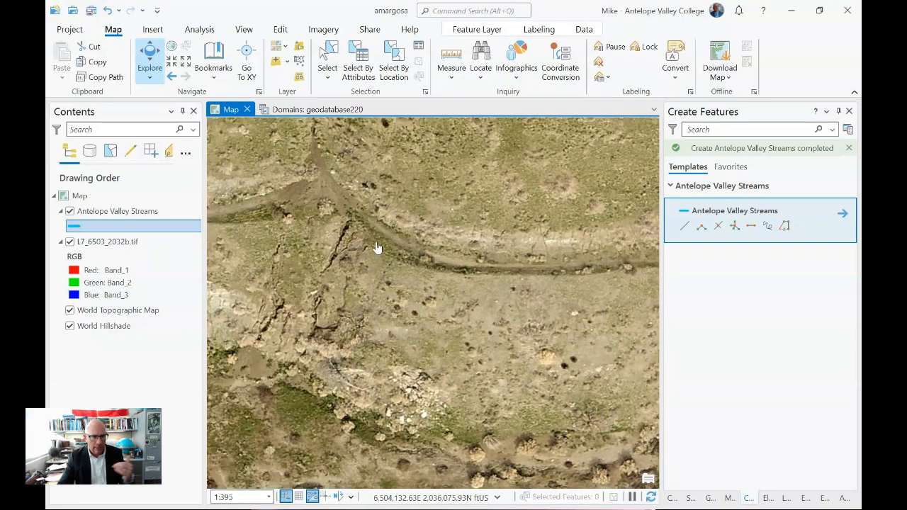
pyautogui.moveTo(253, 230); pyautogui.dragTo(541, 296)
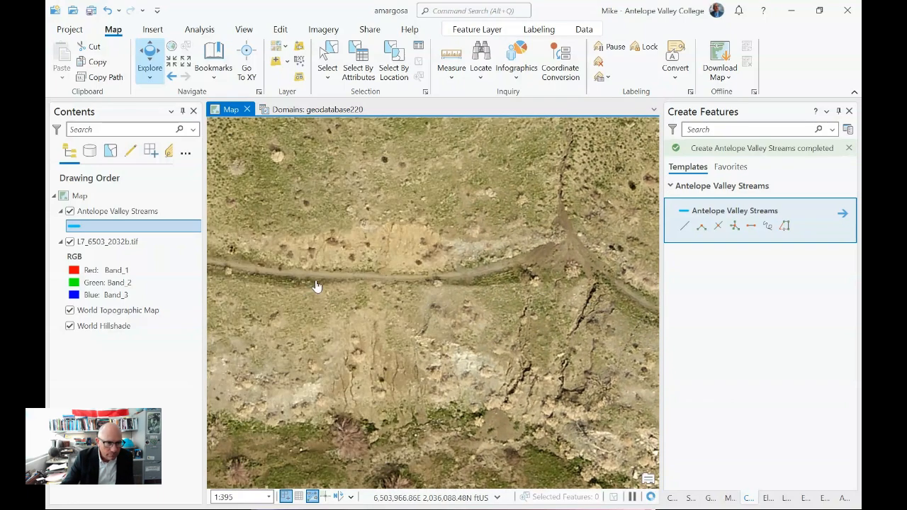
pyautogui.moveTo(306, 290); pyautogui.dragTo(219, 302)
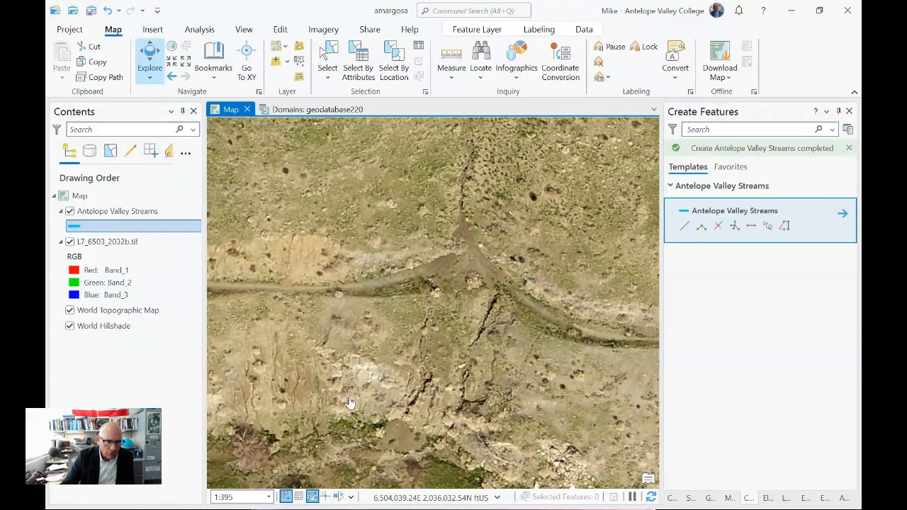
pyautogui.moveTo(349, 404); pyautogui.dragTo(466, 202)
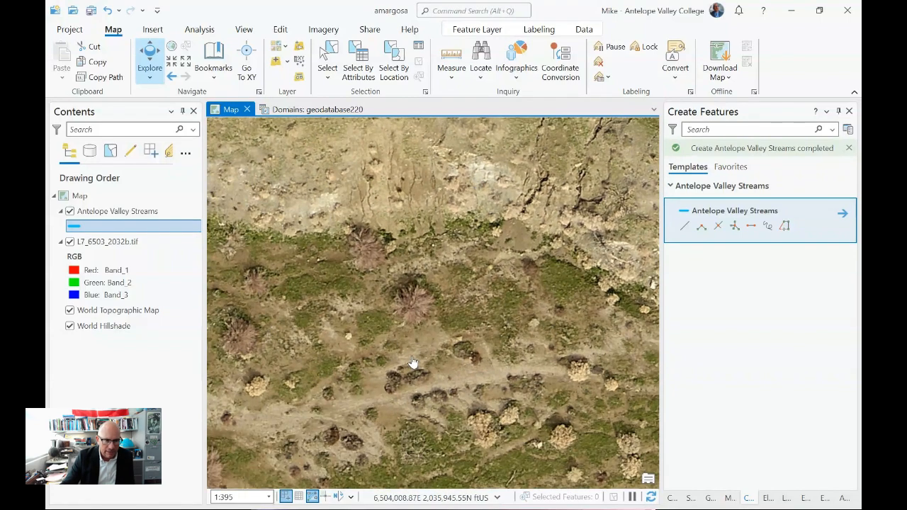
pyautogui.scroll(-6, 409, 363)
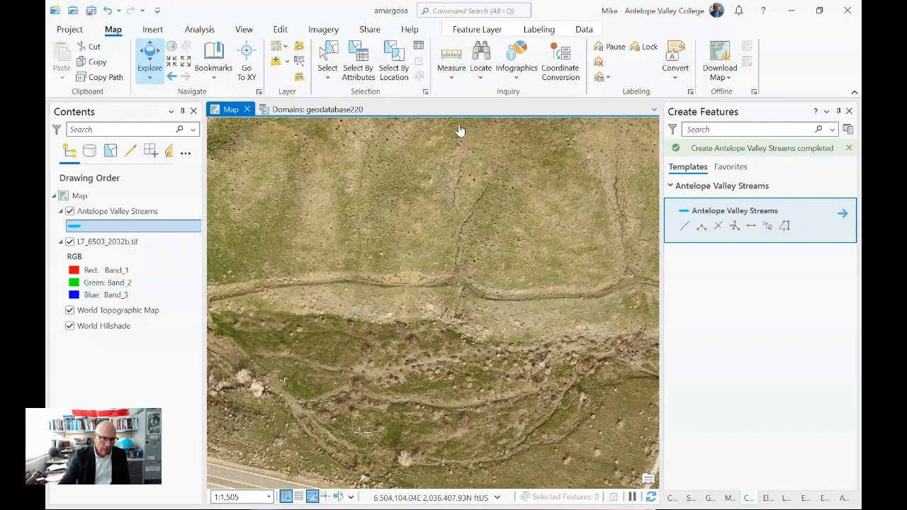
pyautogui.moveTo(357, 365); pyautogui.dragTo(519, 287)
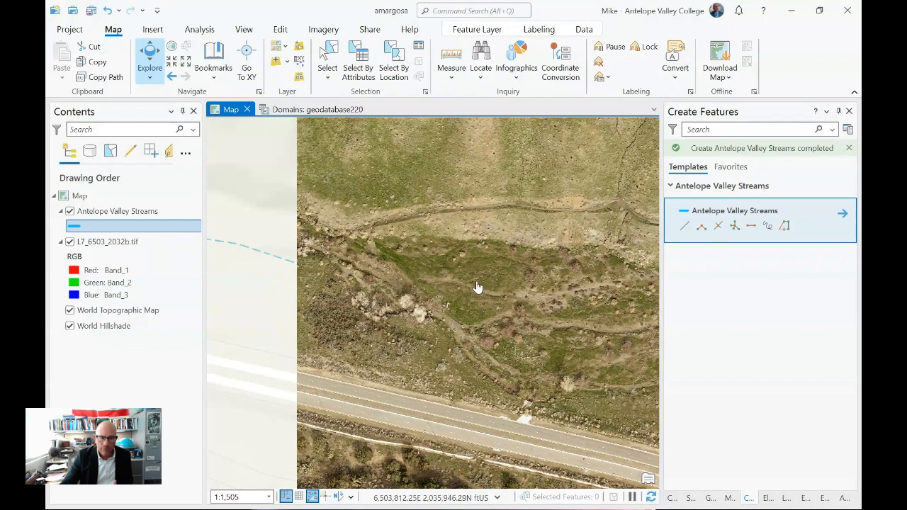
pyautogui.moveTo(477, 287); pyautogui.dragTo(390, 298)
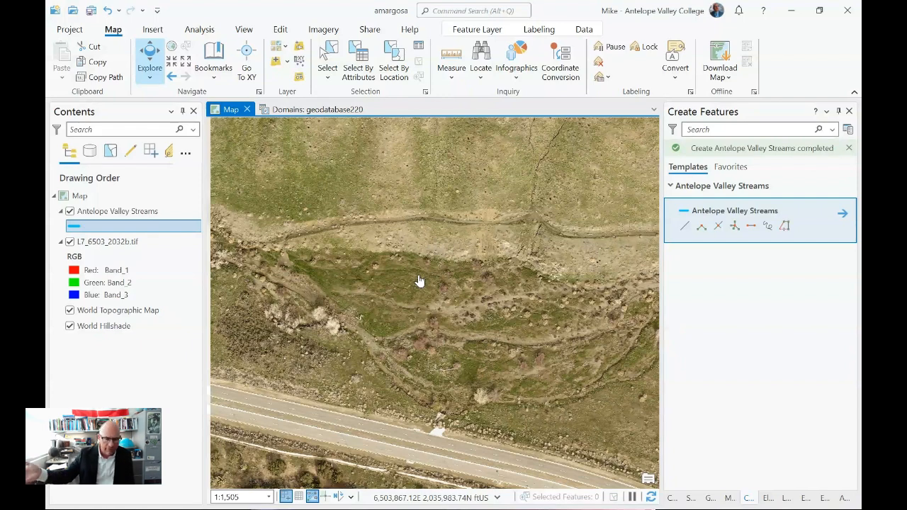
# - Trace the main stream channel north of the road freehand in Antelope Valley Streams and discard all the edits
pyautogui.click(767, 225)
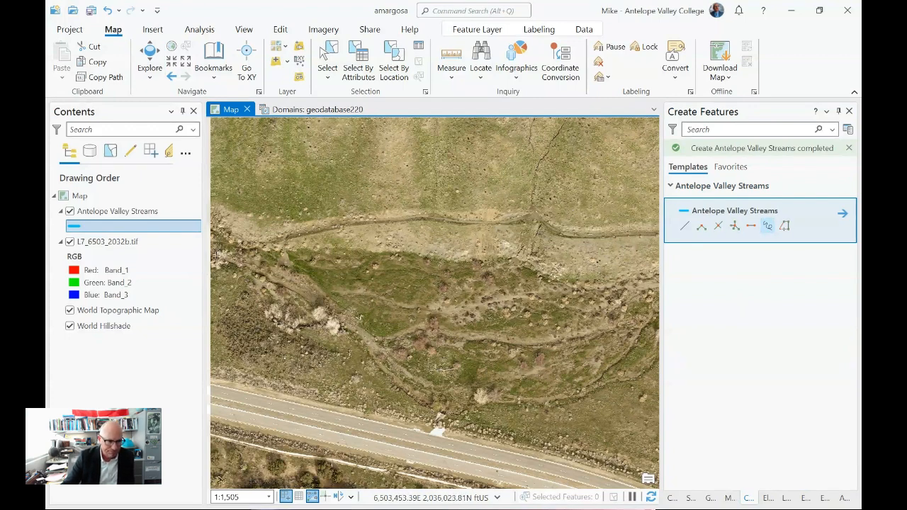
pyautogui.moveTo(215, 254)
pyautogui.mouseDown()
pyautogui.moveTo(304, 289)
pyautogui.moveTo(403, 375)
pyautogui.moveTo(456, 394)
pyautogui.moveTo(545, 401)
pyautogui.moveTo(604, 386)
pyautogui.moveTo(653, 314)
pyautogui.mouseUp()
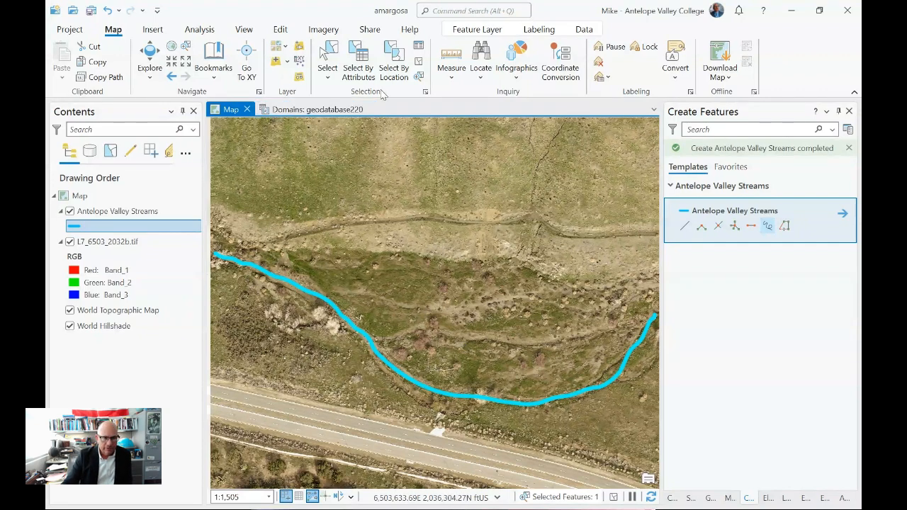
pyautogui.click(282, 29)
pyautogui.click(174, 67)
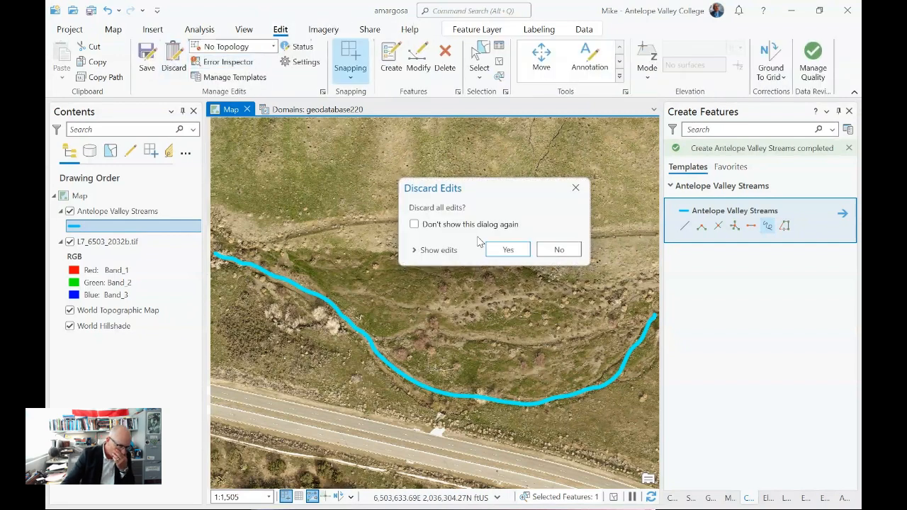
pyautogui.click(508, 249)
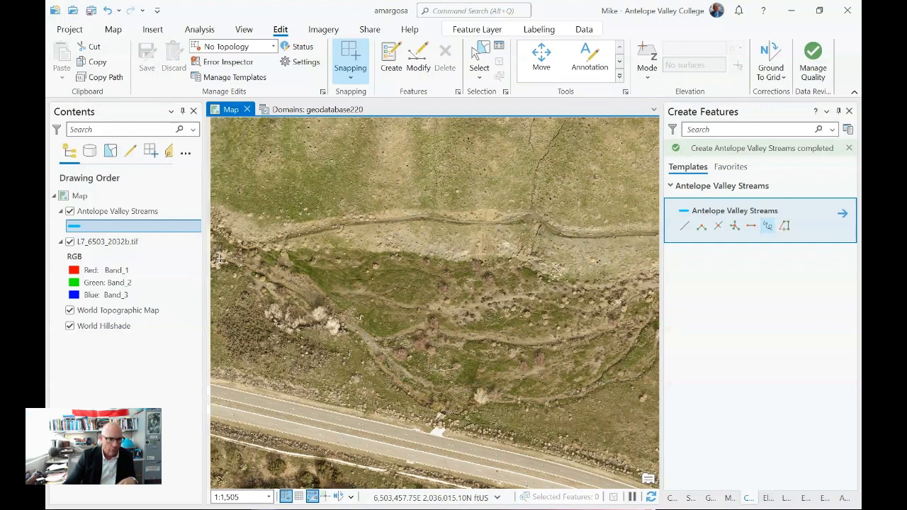
# - Draw the stream freehand from the photo's western edge eastward with some bends off the channel, and open its vertices for editing
pyautogui.moveTo(220, 256)
pyautogui.mouseDown()
pyautogui.moveTo(254, 258)
pyautogui.moveTo(328, 303)
pyautogui.moveTo(344, 287)
pyautogui.moveTo(361, 318)
pyautogui.moveTo(357, 357)
pyautogui.moveTo(393, 395)
pyautogui.moveTo(405, 381)
pyautogui.moveTo(454, 401)
pyautogui.moveTo(553, 401)
pyautogui.moveTo(593, 384)
pyautogui.moveTo(647, 323)
pyautogui.mouseUp()
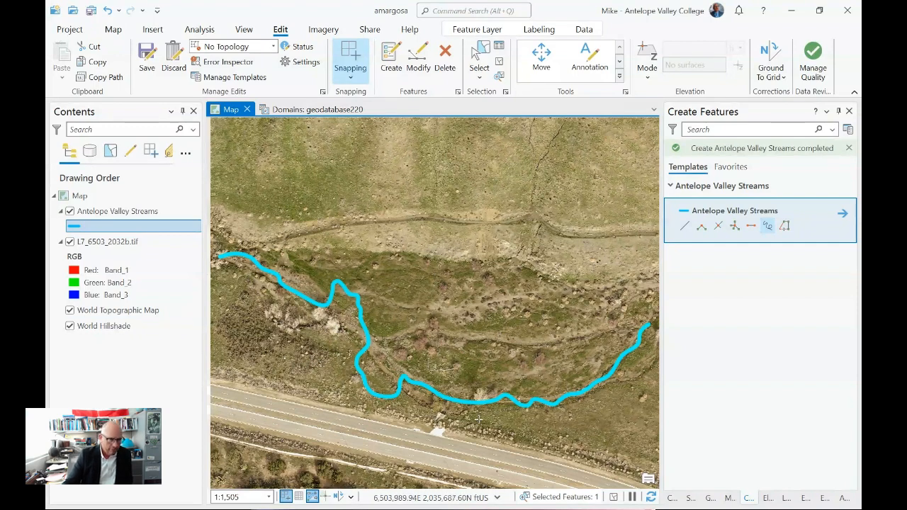
pyautogui.click(418, 56)
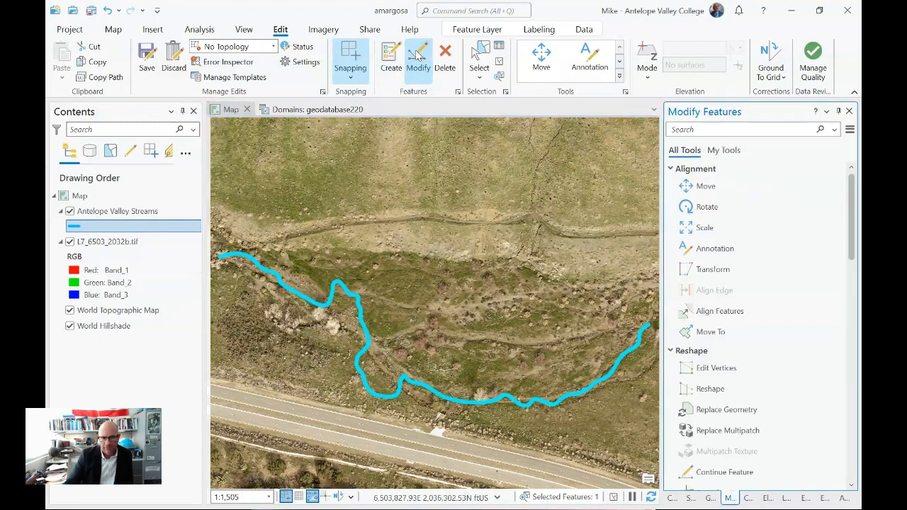
pyautogui.click(740, 372)
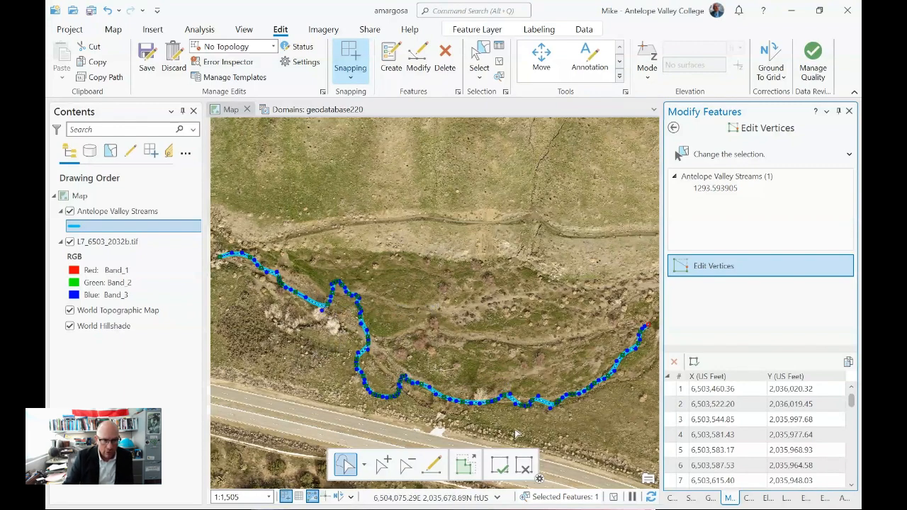
# - Move a vertex from the stray loop near the road onto the stream channel and adjust its curve handle to follow the channel
pyautogui.scroll(2, 406, 363)
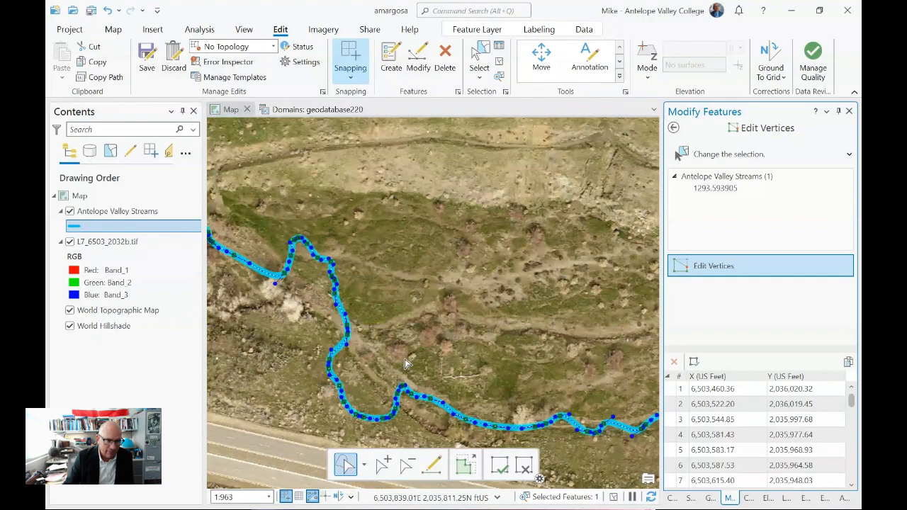
pyautogui.scroll(4, 404, 364)
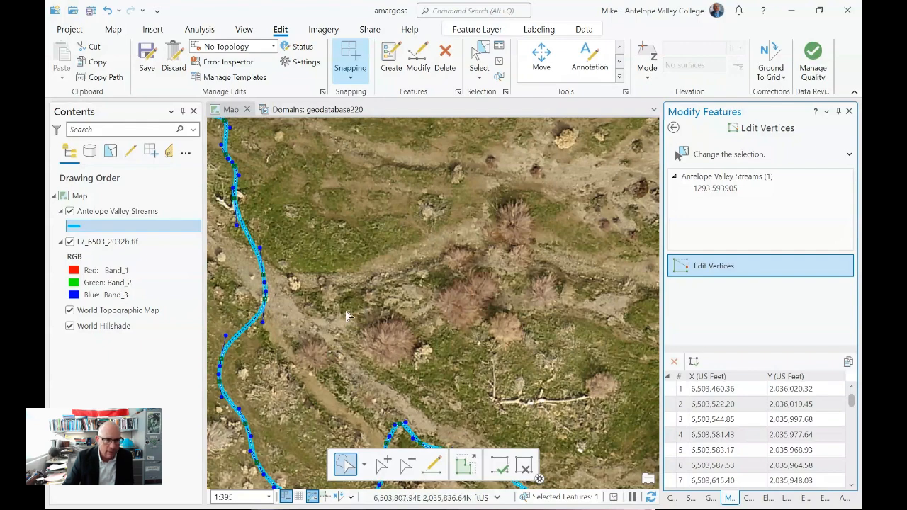
pyautogui.scroll(-2, 347, 315)
pyautogui.moveTo(348, 315); pyautogui.dragTo(476, 245)
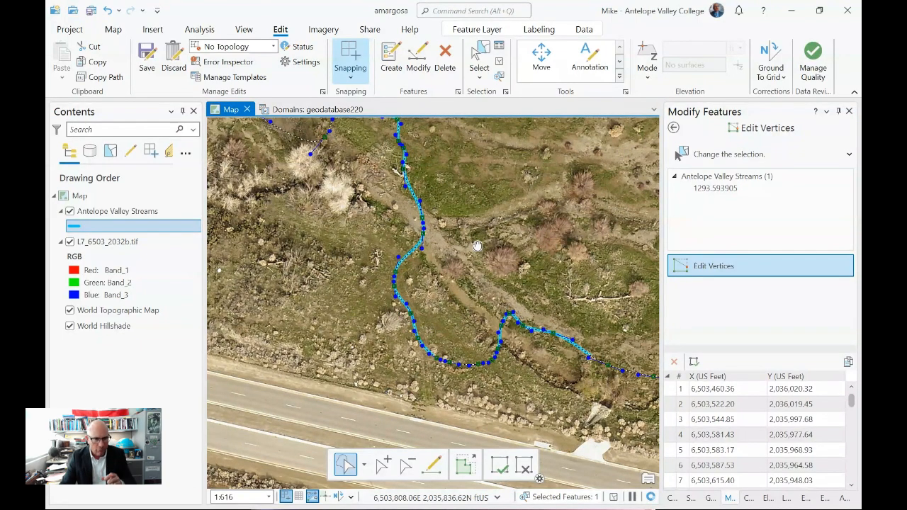
pyautogui.moveTo(477, 245)
pyautogui.mouseDown()
pyautogui.moveTo(464, 207)
pyautogui.moveTo(528, 279)
pyautogui.moveTo(515, 217)
pyautogui.moveTo(427, 259)
pyautogui.moveTo(468, 233)
pyautogui.mouseUp()
pyautogui.scroll(3, 467, 276)
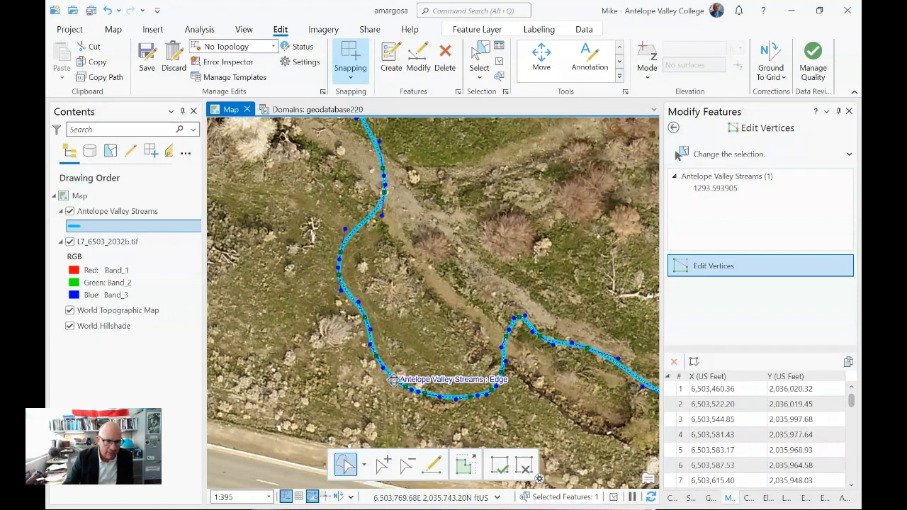
pyautogui.moveTo(394, 380); pyautogui.dragTo(406, 331)
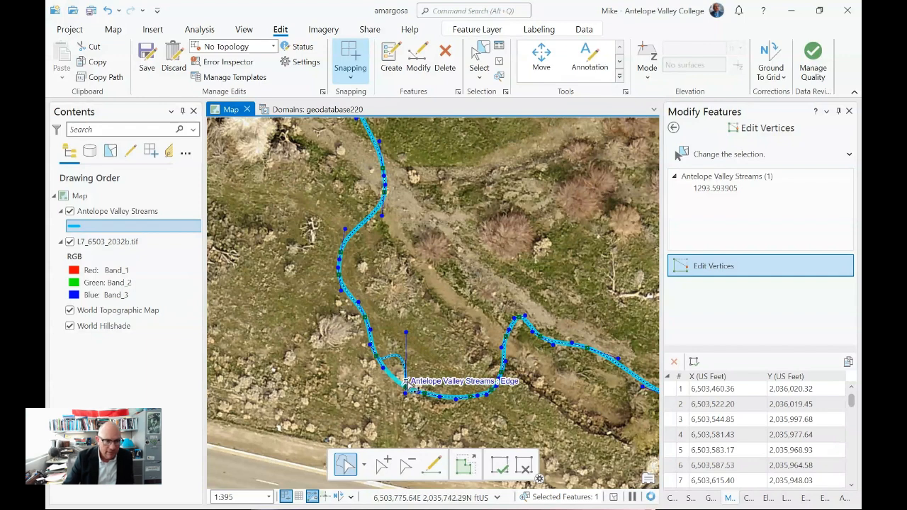
pyautogui.moveTo(405, 387); pyautogui.dragTo(471, 310)
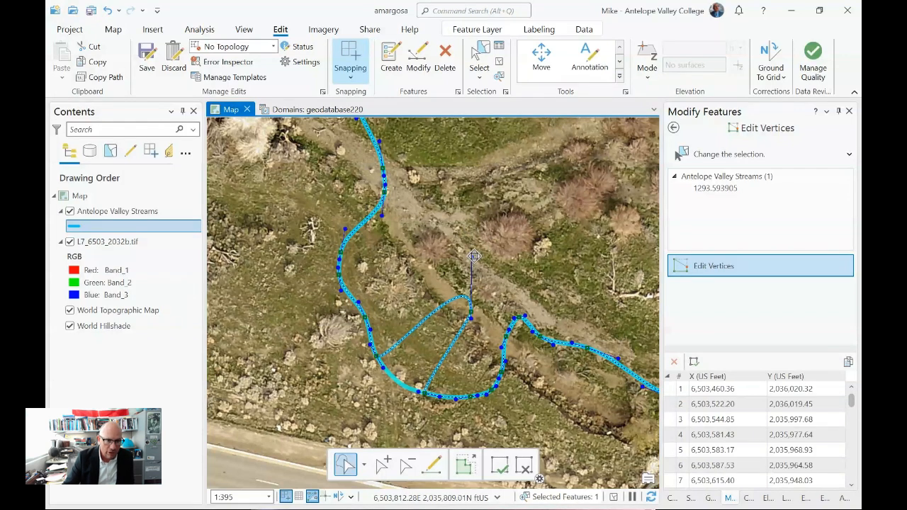
pyautogui.moveTo(474, 256); pyautogui.dragTo(429, 259)
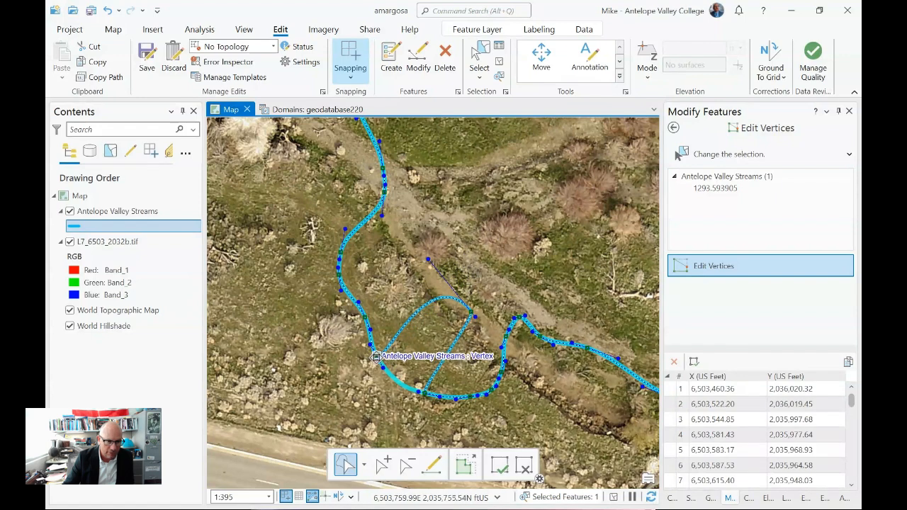
# - Move the next three vertices on the loop's west side upstream onto the channel and adjust the curve between them
pyautogui.moveTo(377, 355); pyautogui.dragTo(421, 265)
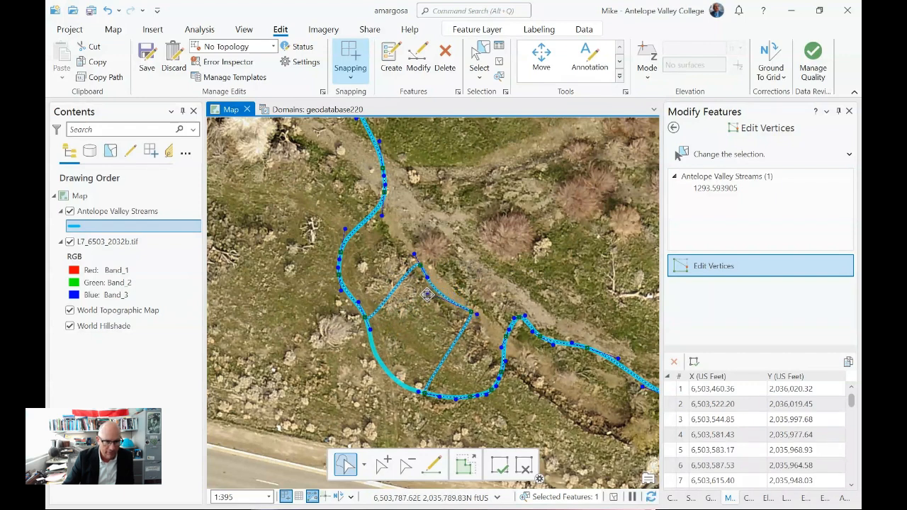
pyautogui.moveTo(424, 295); pyautogui.dragTo(434, 279)
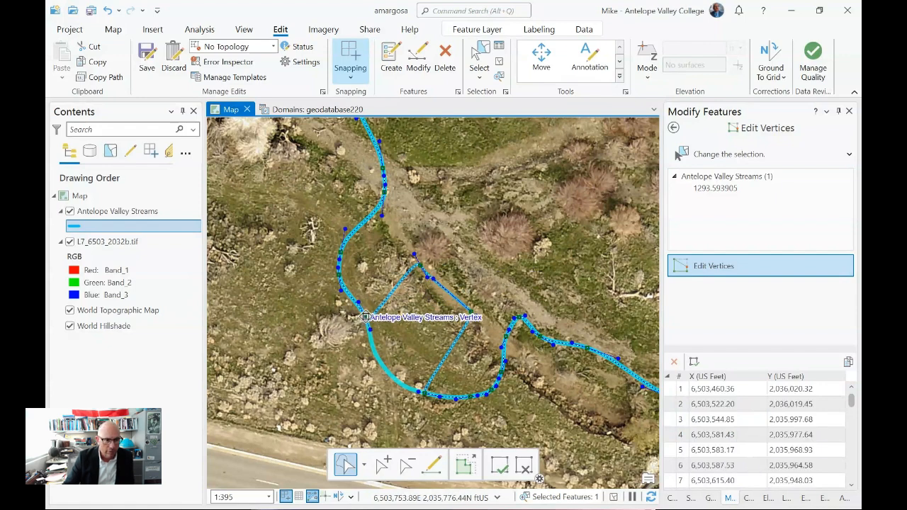
pyautogui.moveTo(365, 317); pyautogui.dragTo(397, 225)
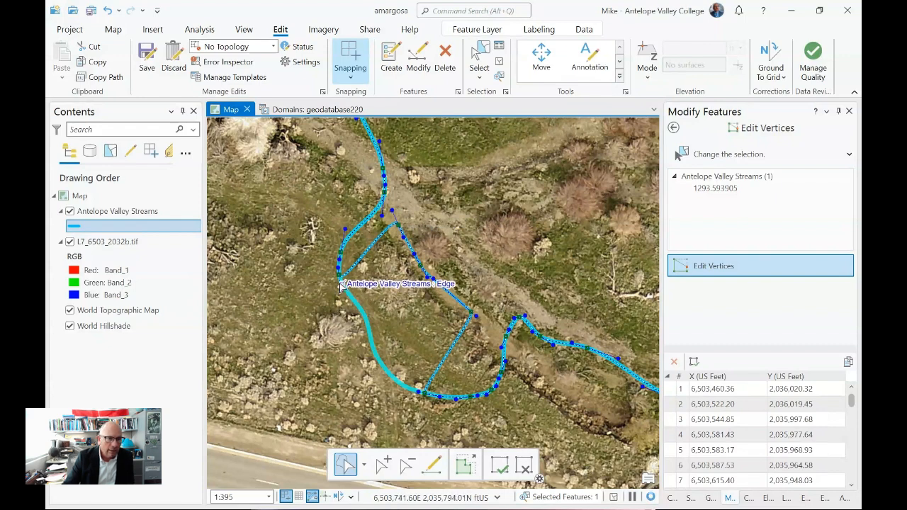
pyautogui.moveTo(340, 284); pyautogui.dragTo(392, 202)
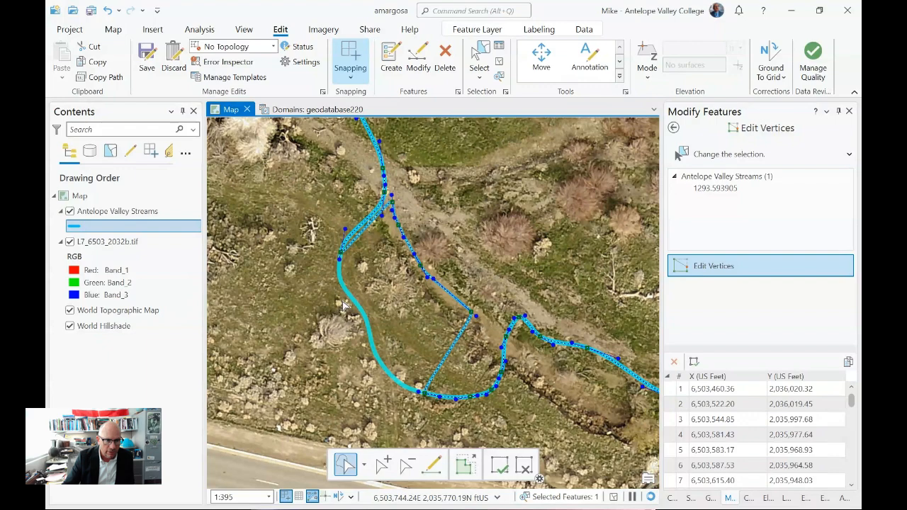
# - Delete the stray vertex left on the loop's west side, nudge the adjoining channel vertex and finish the geometry edit
pyautogui.rightClick(339, 252)
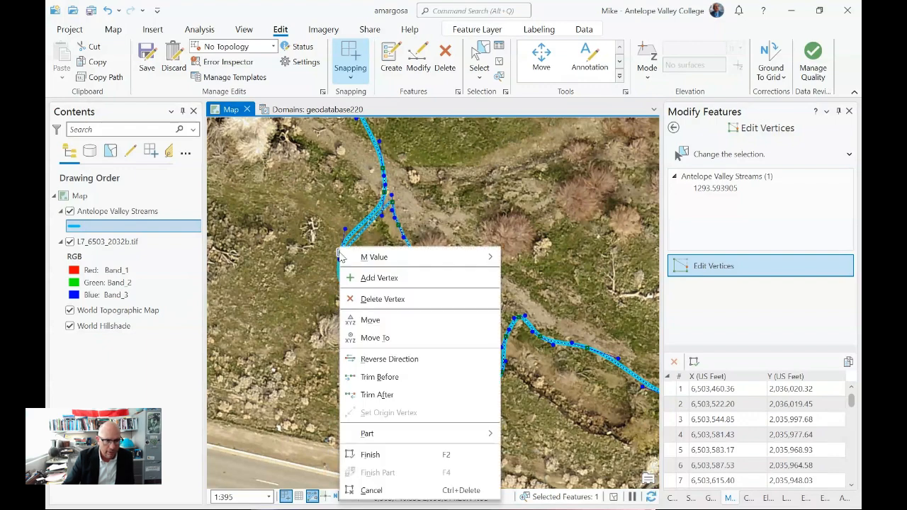
pyautogui.click(386, 299)
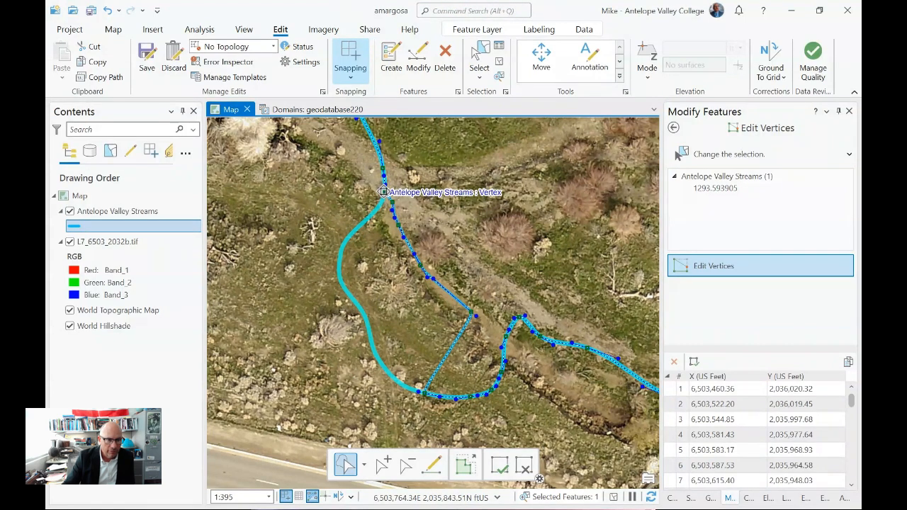
pyautogui.moveTo(384, 192); pyautogui.dragTo(386, 194)
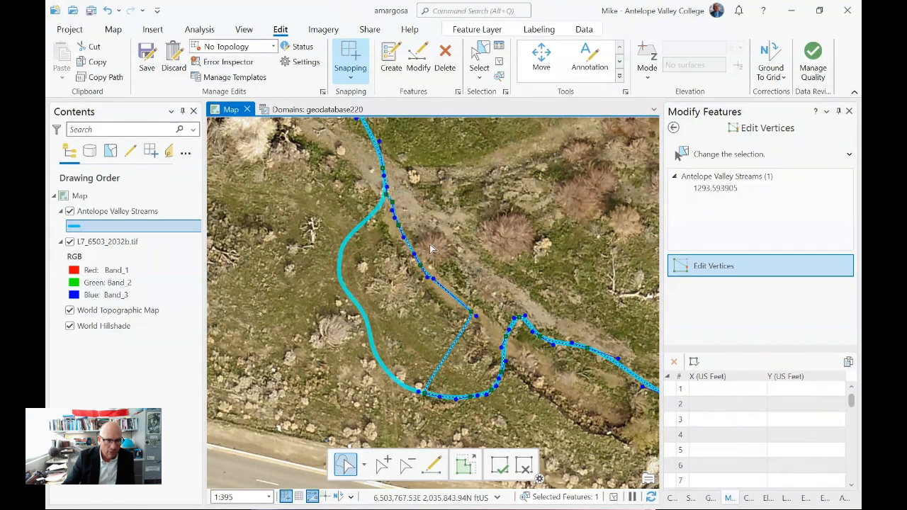
pyautogui.click(498, 469)
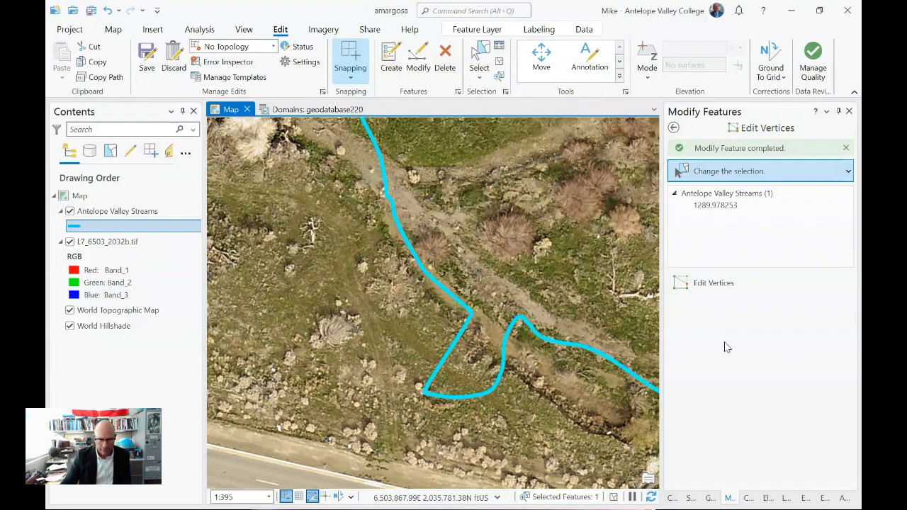
# - Reopen the stream's vertices, move the loop's lower corner vertex onto the channel and delete the next two vertices along the loop's bottom
pyautogui.click(712, 284)
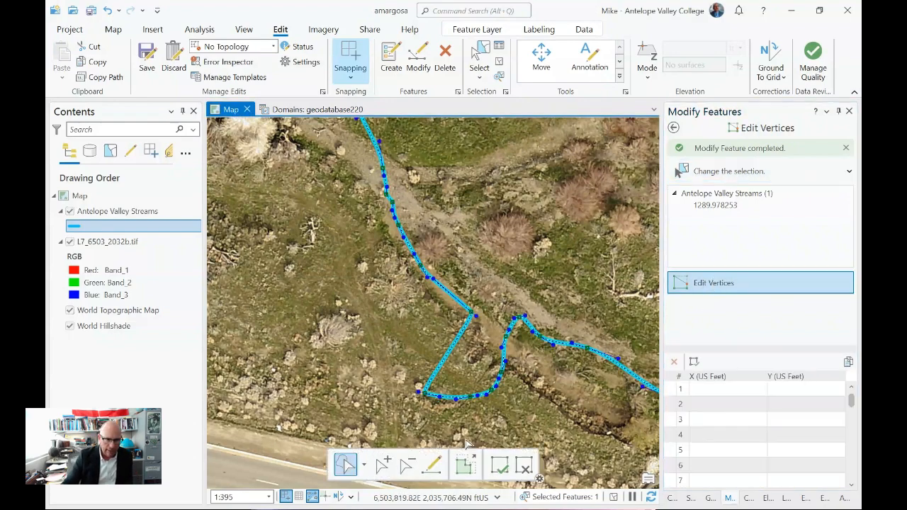
pyautogui.moveTo(425, 393)
pyautogui.mouseDown()
pyautogui.moveTo(486, 325)
pyautogui.moveTo(469, 398)
pyautogui.mouseUp()
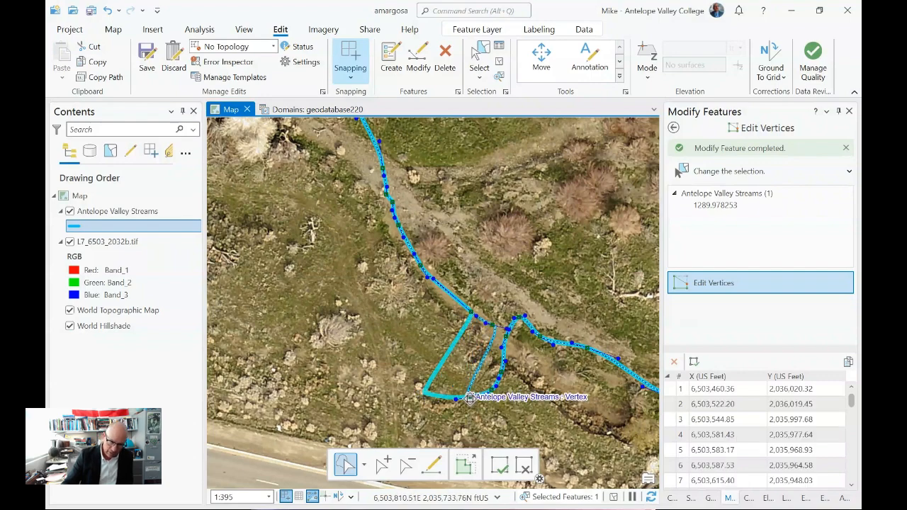
pyautogui.rightClick(470, 397)
pyautogui.click(479, 139)
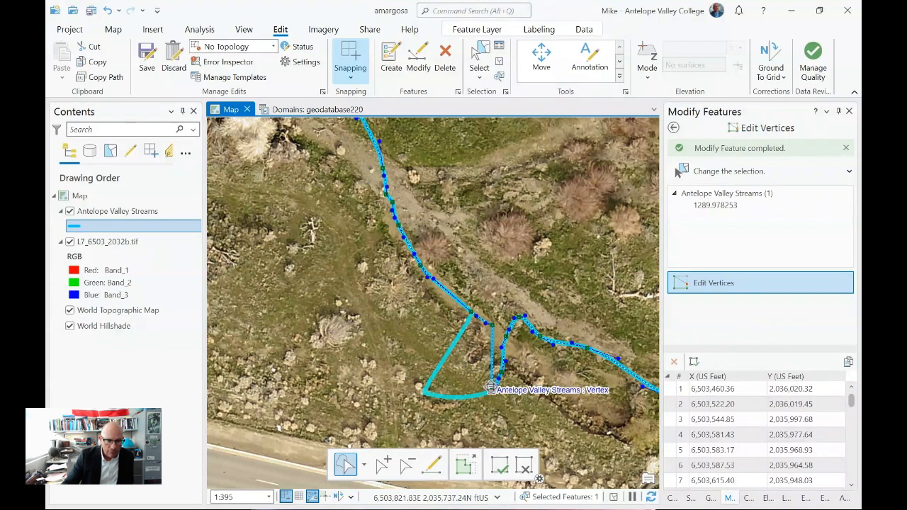
pyautogui.rightClick(491, 389)
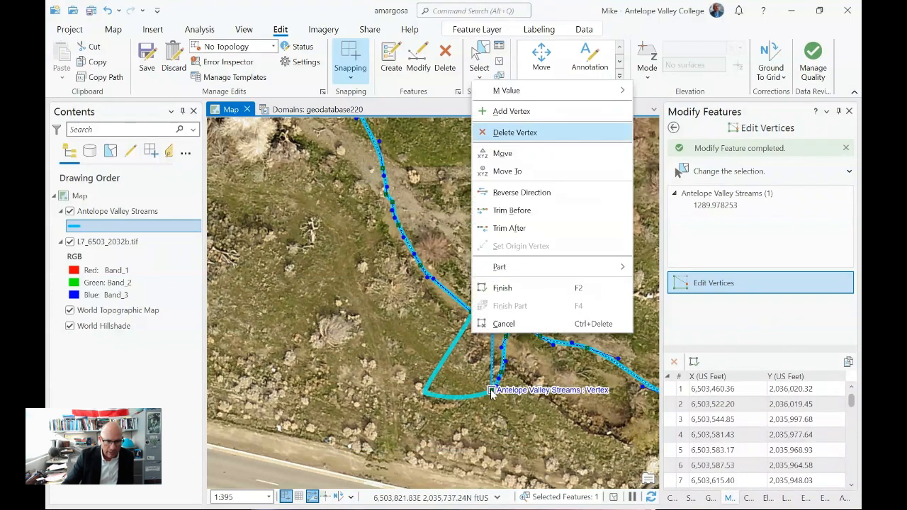
pyautogui.click(492, 132)
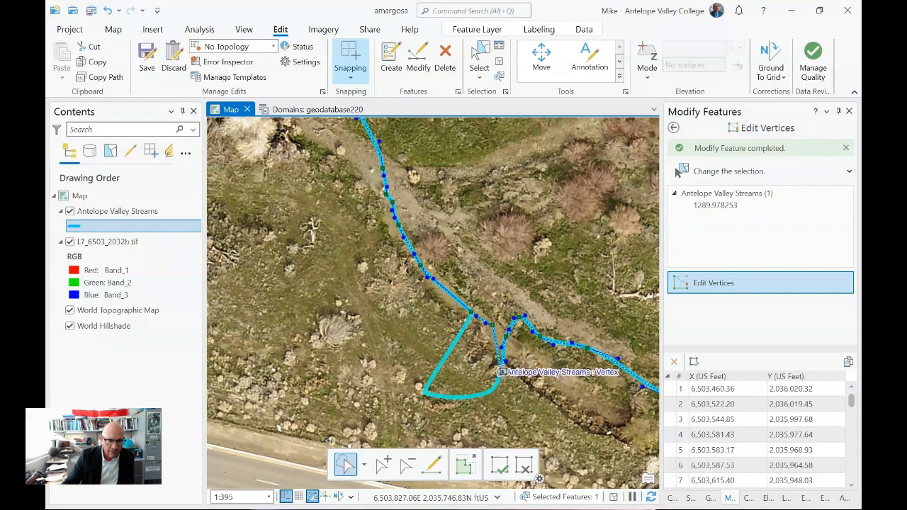
# - Delete the last stray vertex just below the stream channel at the loop's east side and finish the geometry edit
pyautogui.rightClick(504, 339)
pyautogui.click(534, 80)
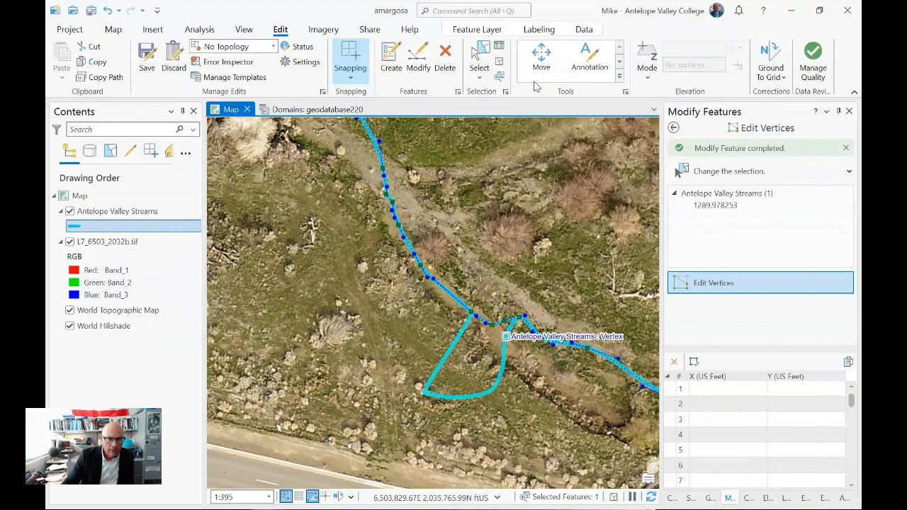
pyautogui.click(500, 465)
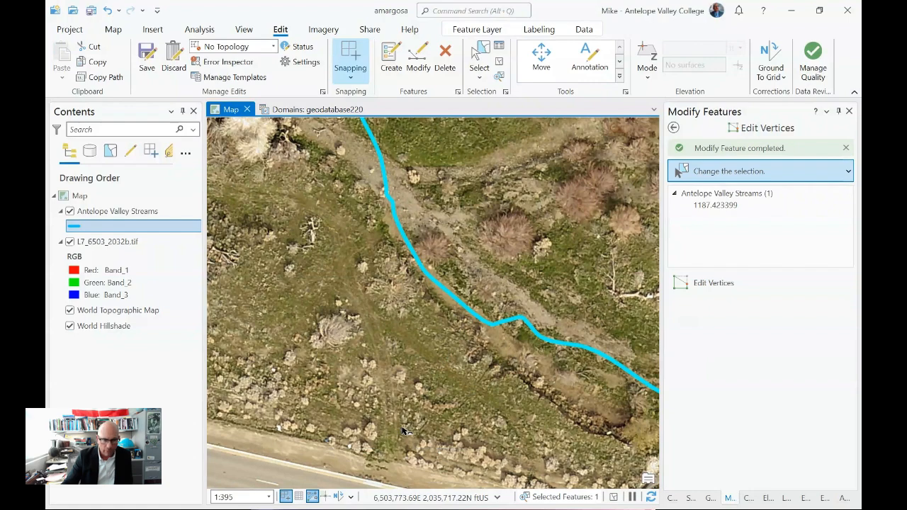
# - Discard all unsaved edits to the Antelope Valley Streams layer
pyautogui.scroll(-3, 404, 430)
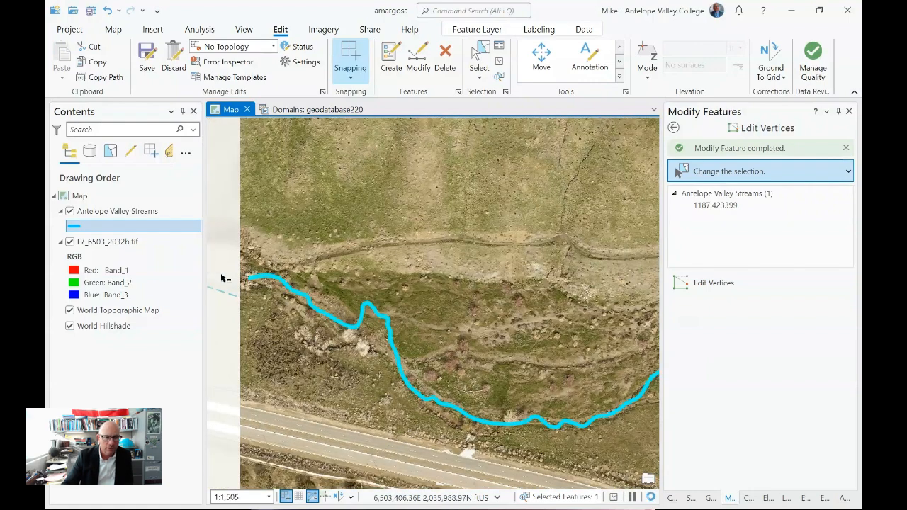
pyautogui.click(168, 60)
pyautogui.click(510, 252)
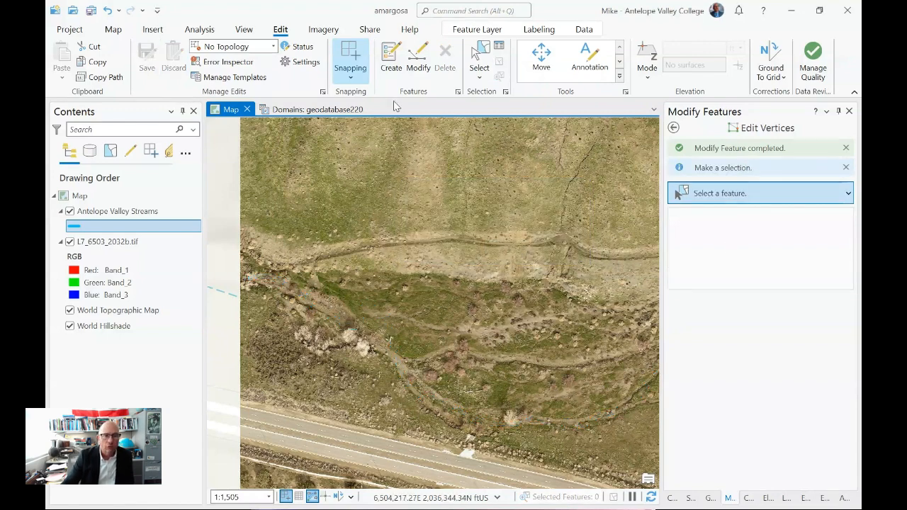
# - Trace a new Antelope Valley Streams line with the Freehand tool along the southern channel, from the imagery's west edge to the channel's eastern bend
pyautogui.click(391, 60)
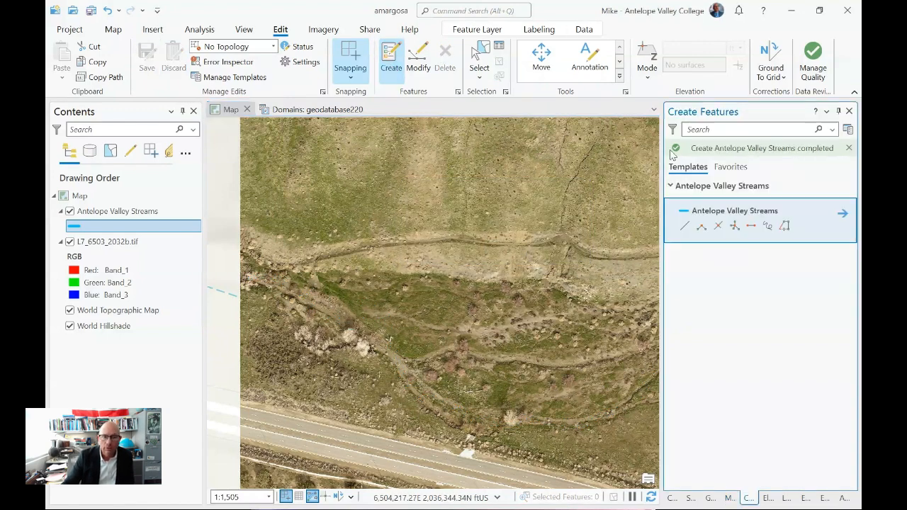
pyautogui.click(767, 225)
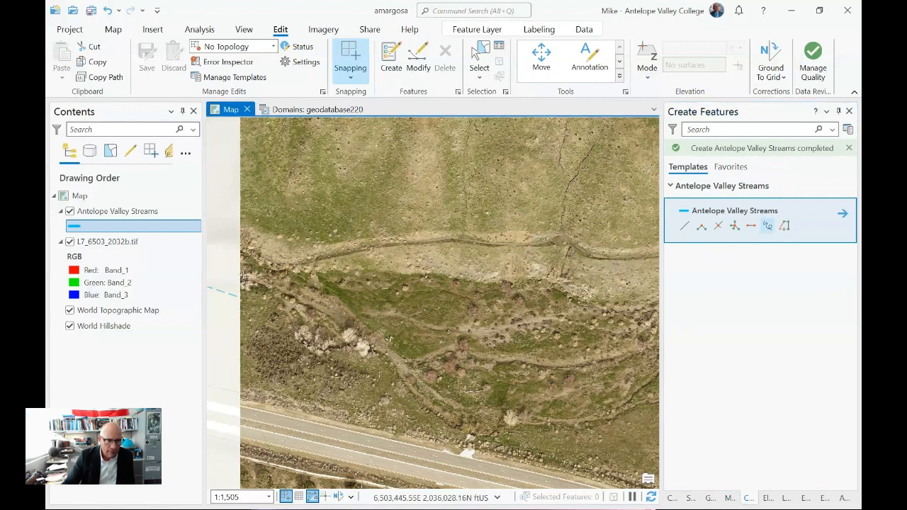
pyautogui.moveTo(273, 283); pyautogui.dragTo(296, 296)
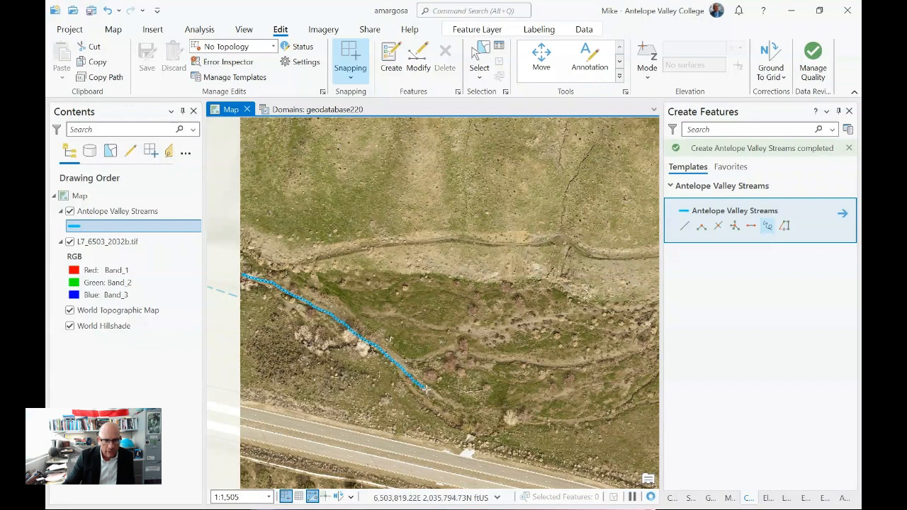
pyautogui.moveTo(529, 423); pyautogui.dragTo(585, 425)
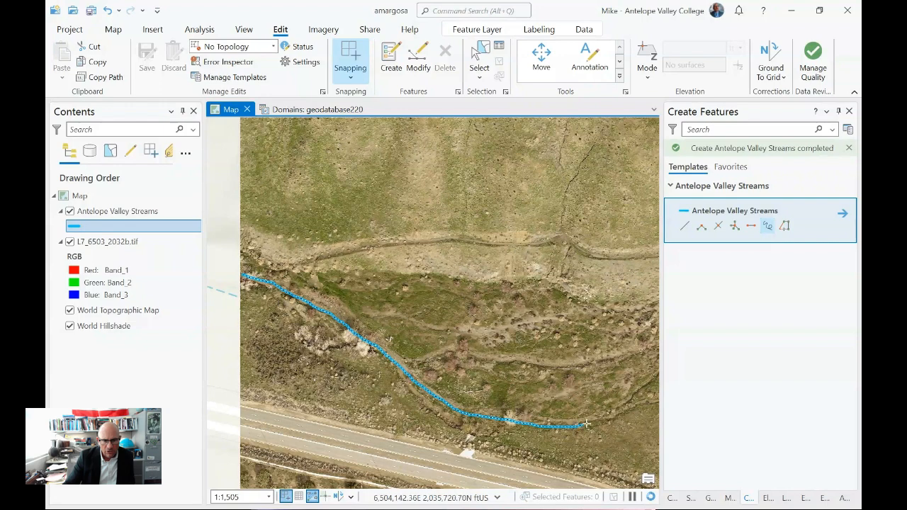
pyautogui.click(653, 374)
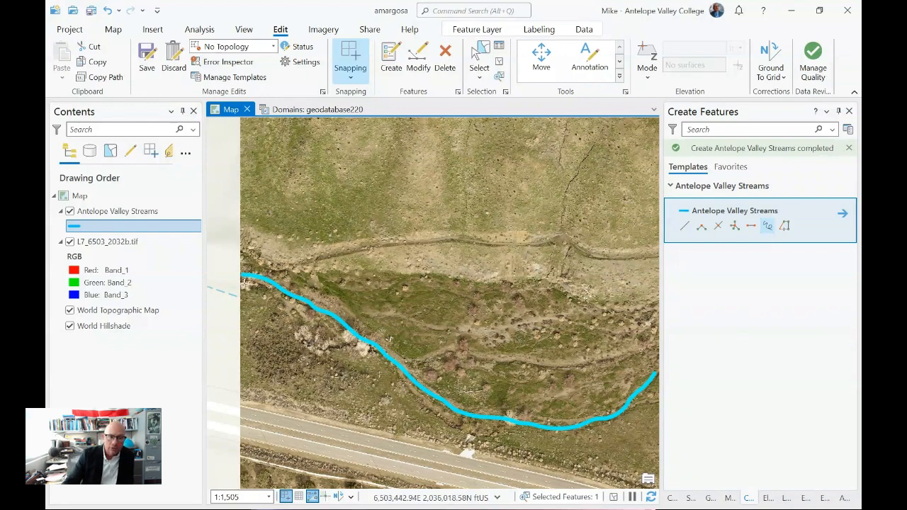
# - Hide the L7_6503_2032b.tif imagery to compare the traced stream with the basemap's Amargosa Creek, and show the imagery again
pyautogui.click(69, 242)
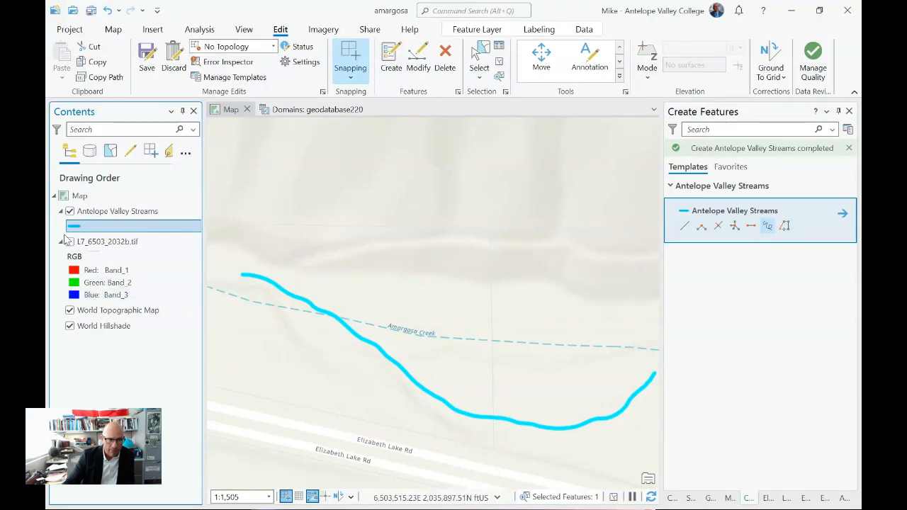
pyautogui.click(69, 241)
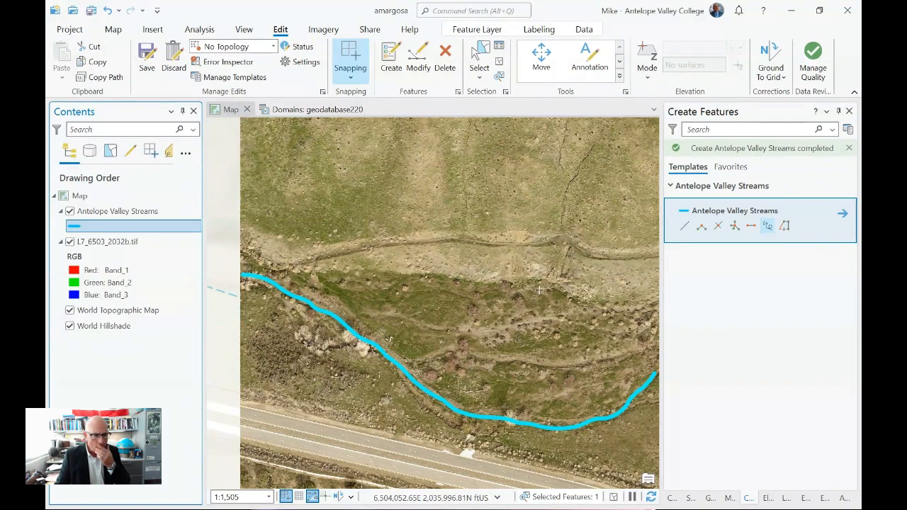
pyautogui.click(231, 109)
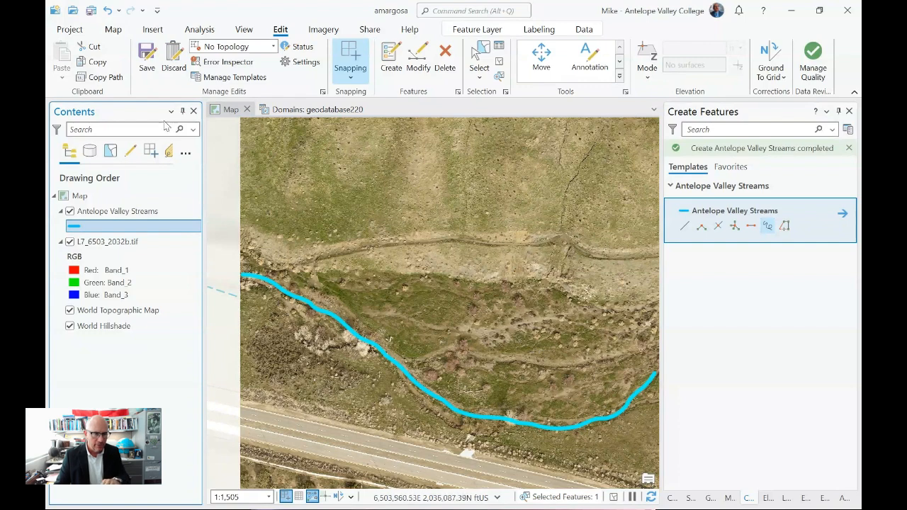
# - Save all edits to the Antelope Valley Streams layer
pyautogui.click(147, 57)
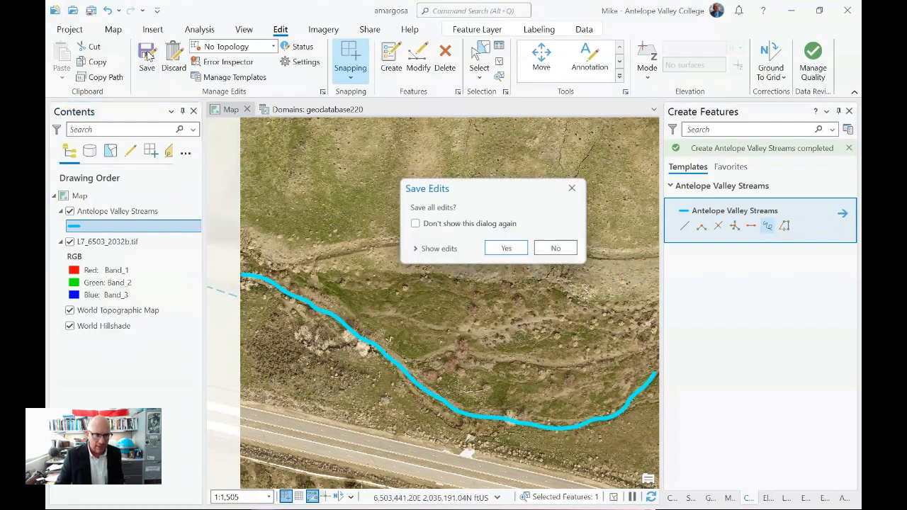
pyautogui.click(511, 253)
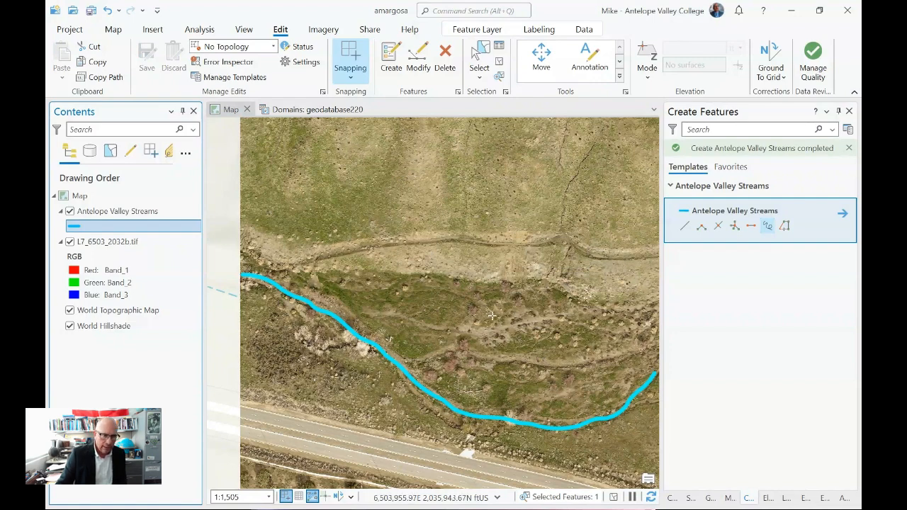
# - Draw a straight stream segment about 41 ft long eastward from a main stream vertex, and apply the sketch while switching to the Freehand tool
pyautogui.click(391, 56)
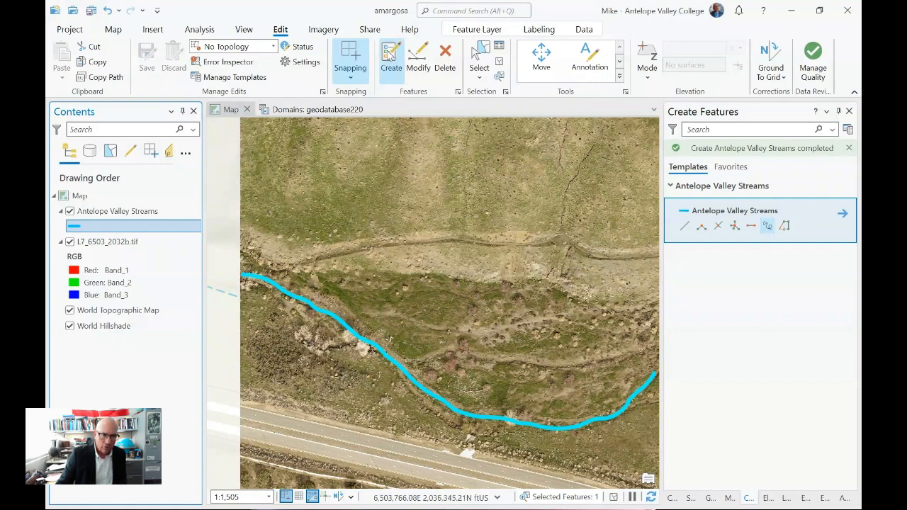
pyautogui.click(767, 226)
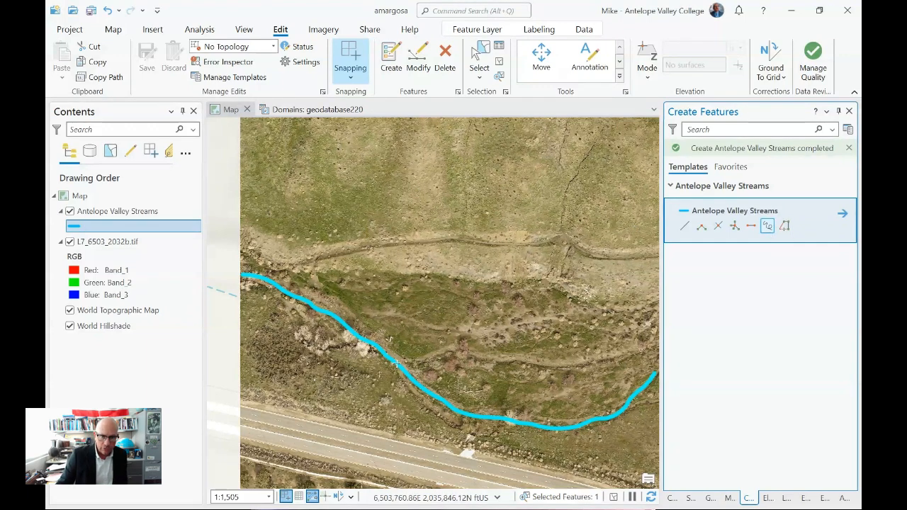
pyautogui.scroll(2, 414, 369)
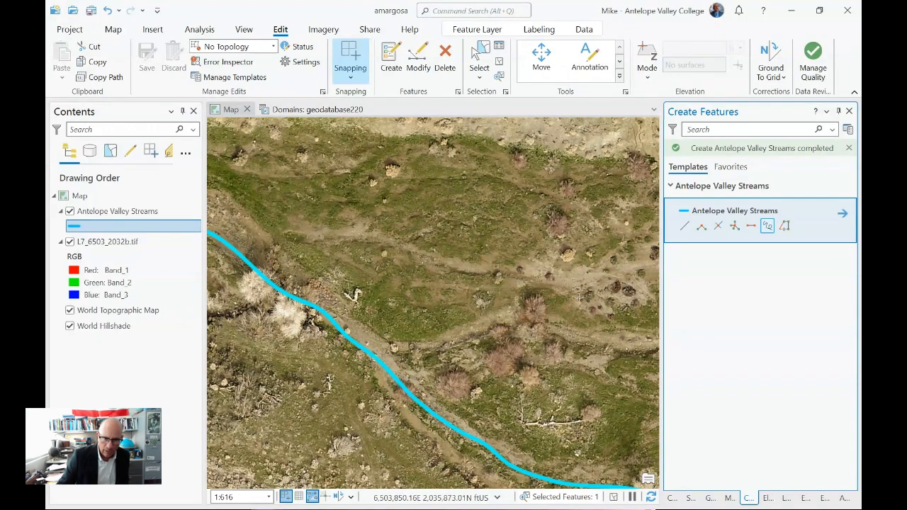
pyautogui.click(685, 227)
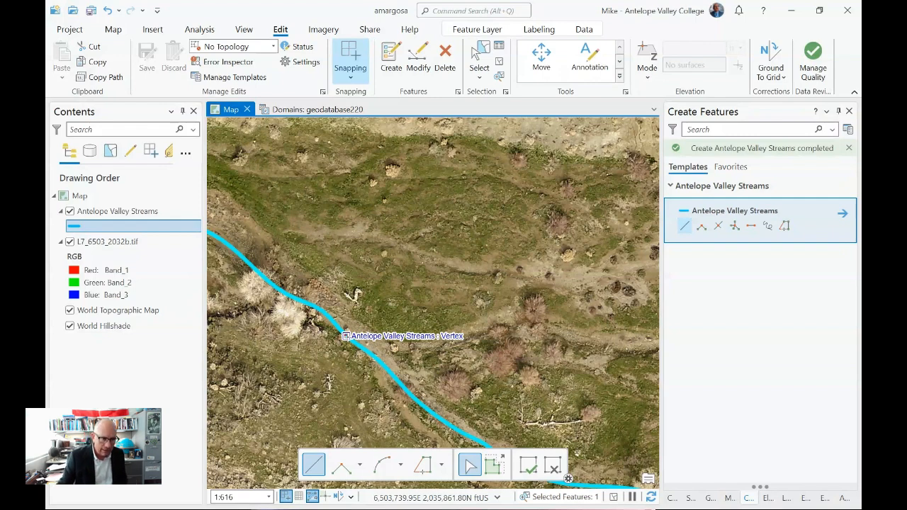
pyautogui.click(344, 336)
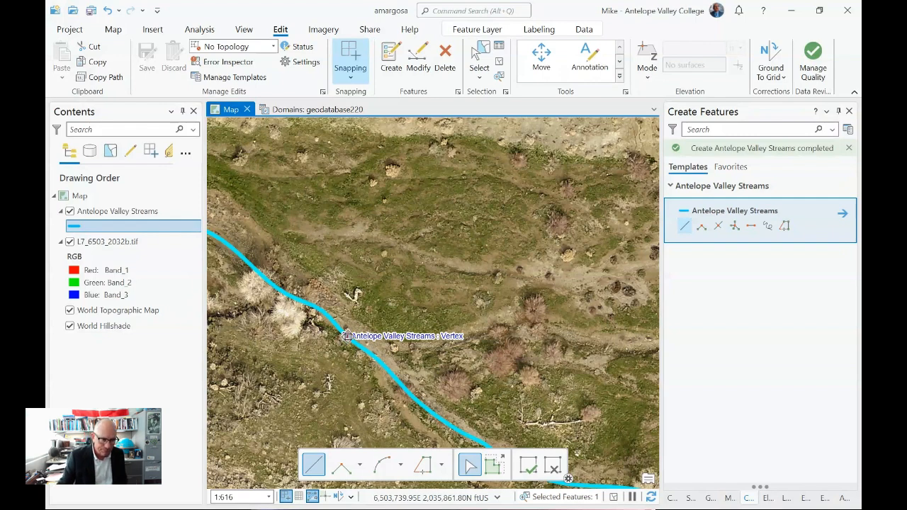
pyautogui.click(394, 344)
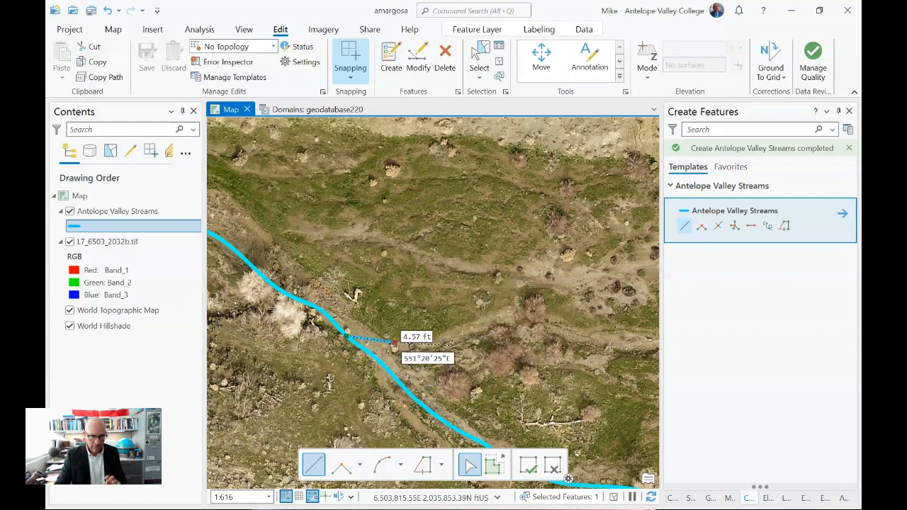
pyautogui.click(769, 226)
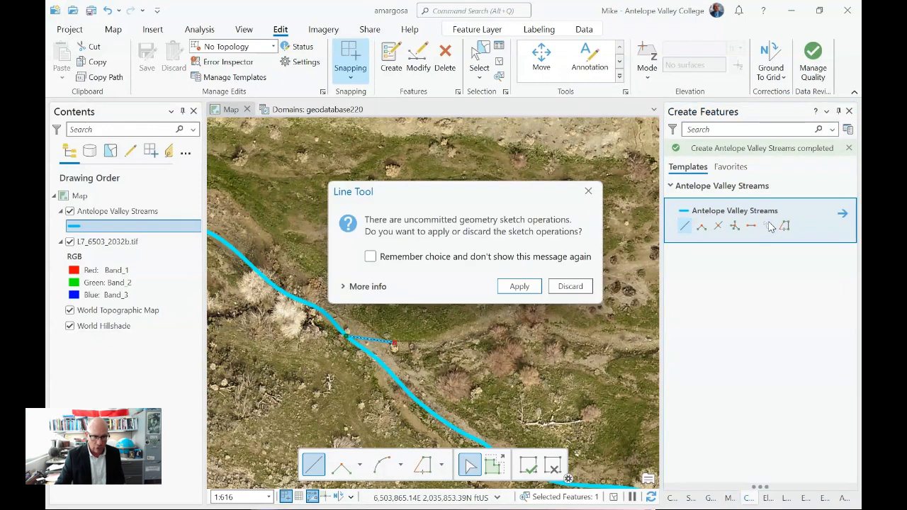
pyautogui.click(519, 286)
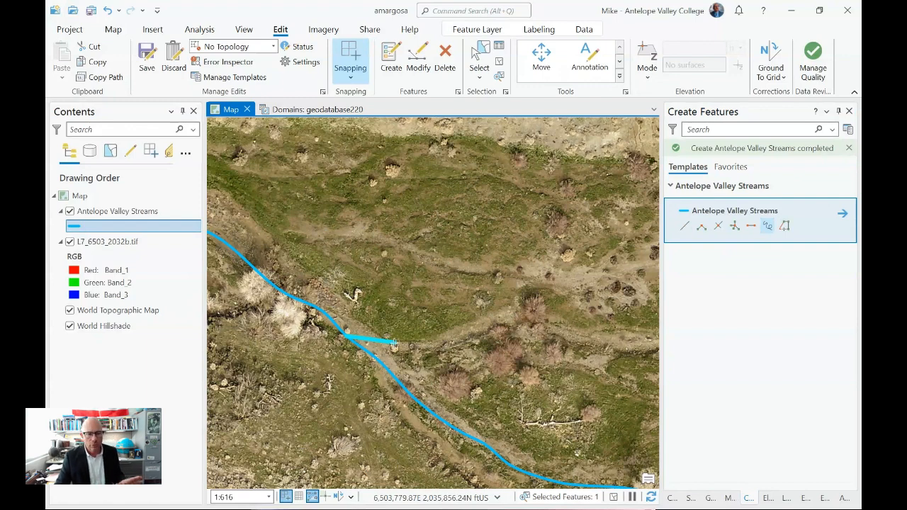
# - Cancel discarding all edits and delete only the short straight segment beside the main stream
pyautogui.click(175, 60)
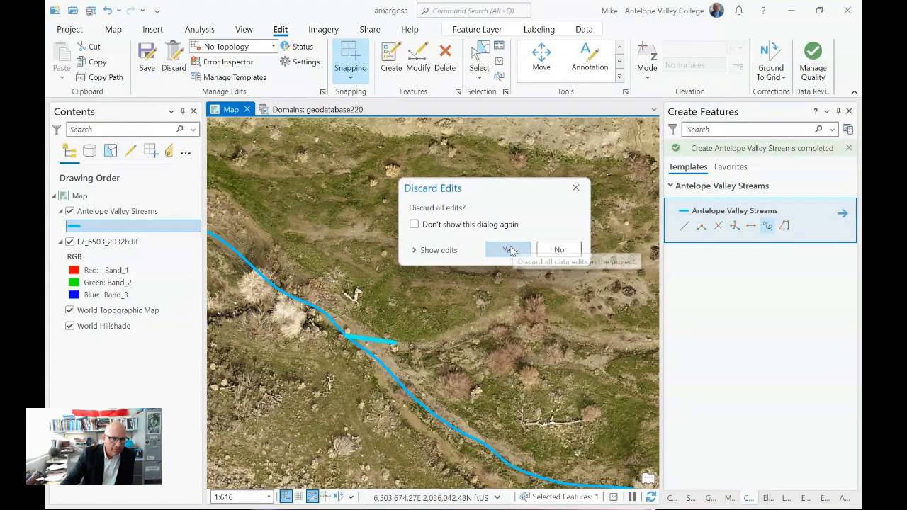
pyautogui.click(559, 250)
pyautogui.click(445, 57)
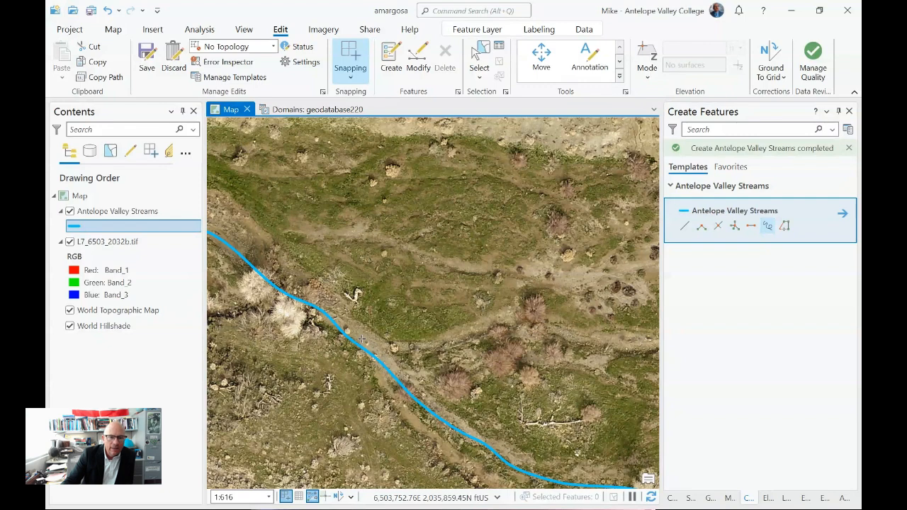
# - Trace the northern branch channel freehand from beside the main stream eastward to beyond the main line's east end
pyautogui.click(362, 340)
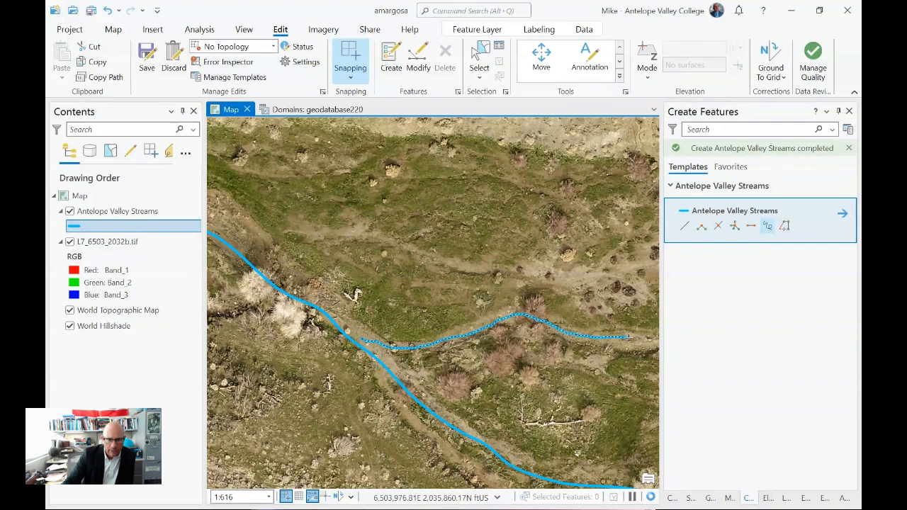
pyautogui.scroll(-2, 628, 338)
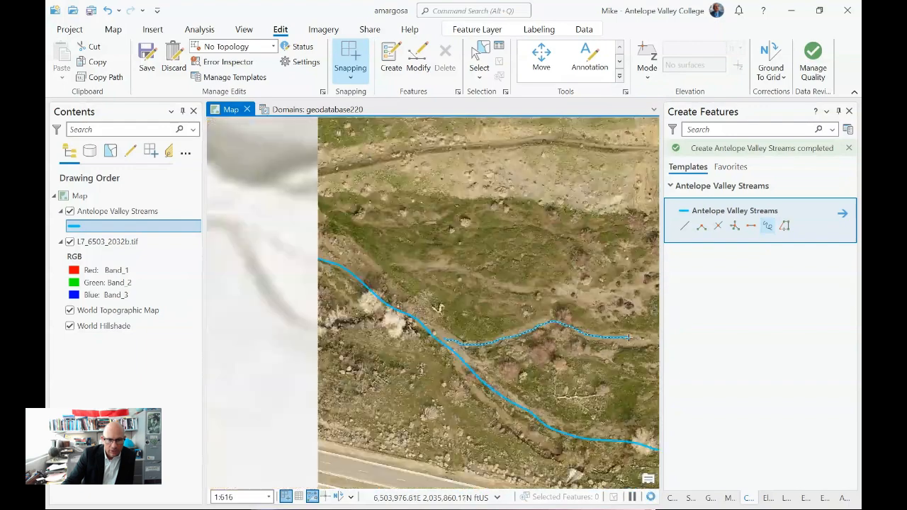
pyautogui.scroll(-3, 628, 338)
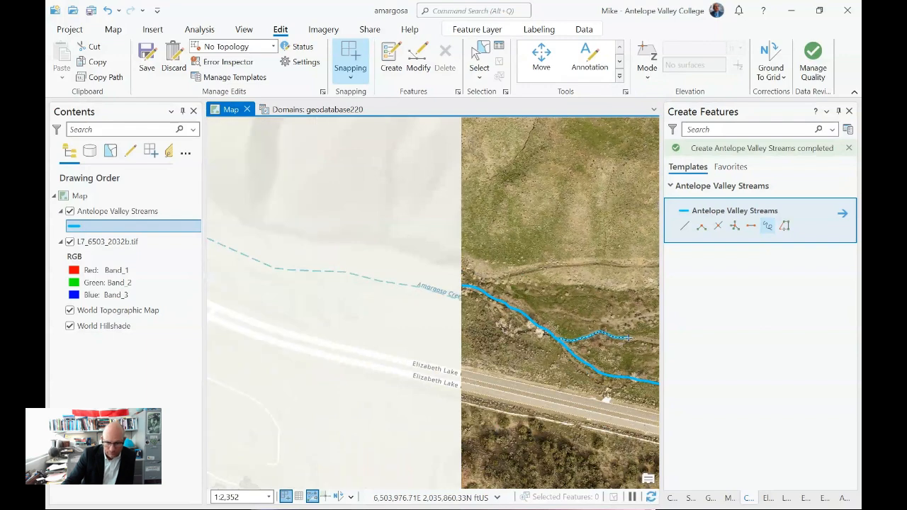
pyautogui.moveTo(629, 342); pyautogui.dragTo(378, 320)
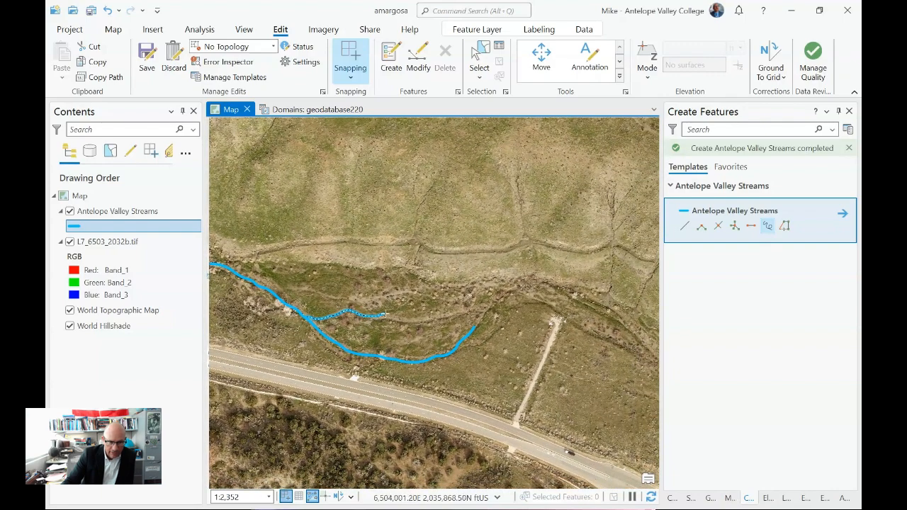
pyautogui.moveTo(434, 318); pyautogui.dragTo(514, 289)
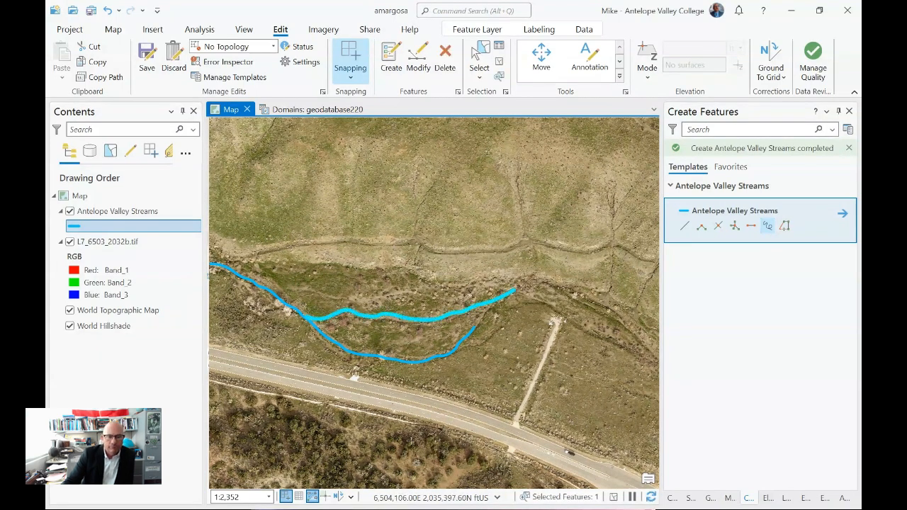
# - Edit the northern branch's vertices and snap its western end vertex onto the nearby vertex of the main stream
pyautogui.scroll(4, 297, 336)
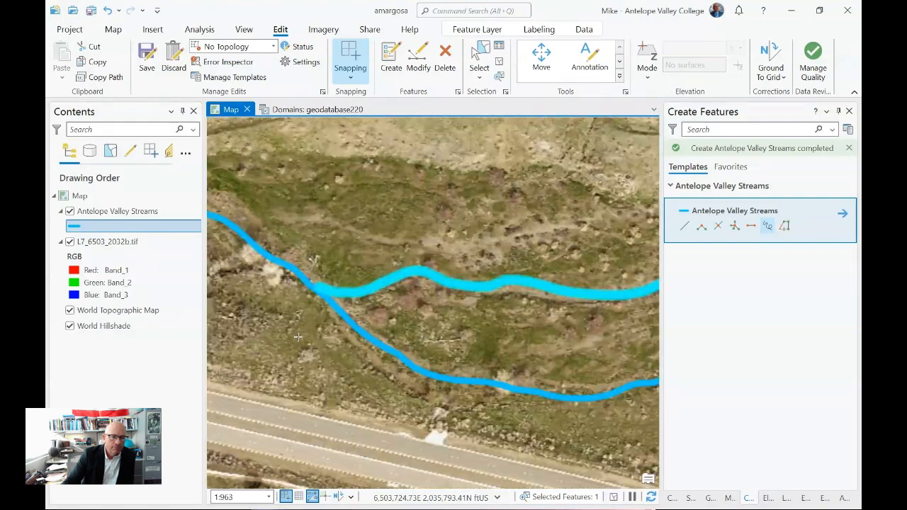
pyautogui.scroll(3, 298, 336)
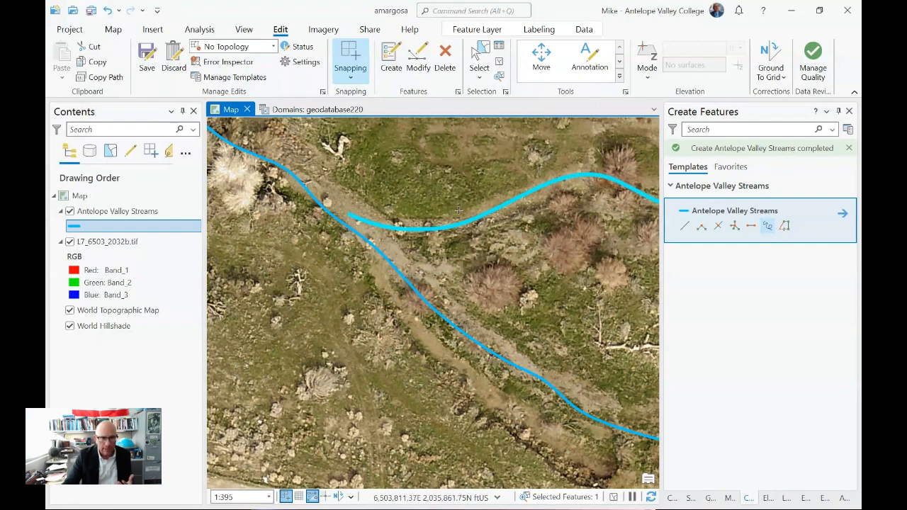
pyautogui.click(417, 60)
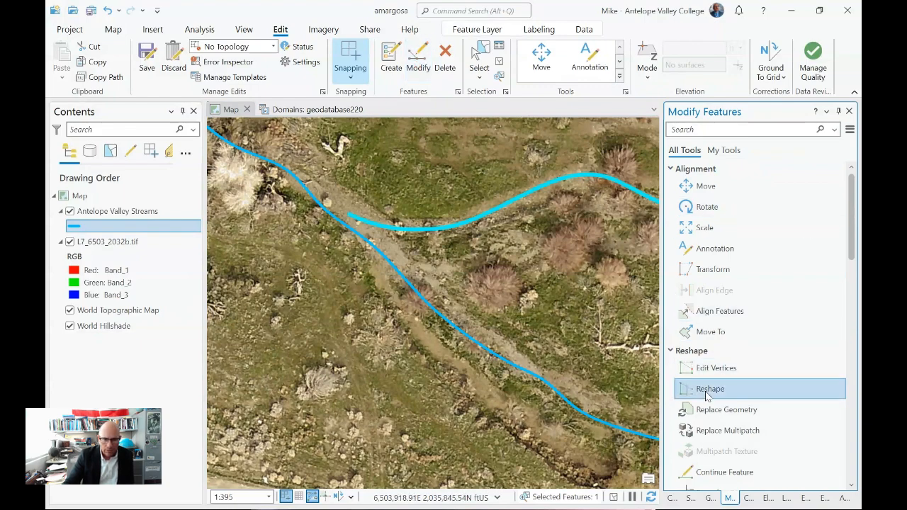
pyautogui.click(716, 368)
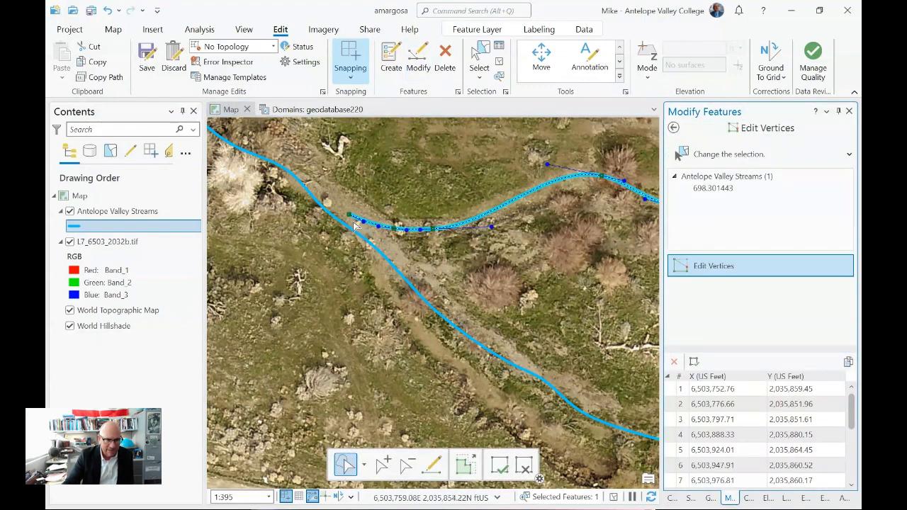
pyautogui.moveTo(348, 213); pyautogui.dragTo(325, 212)
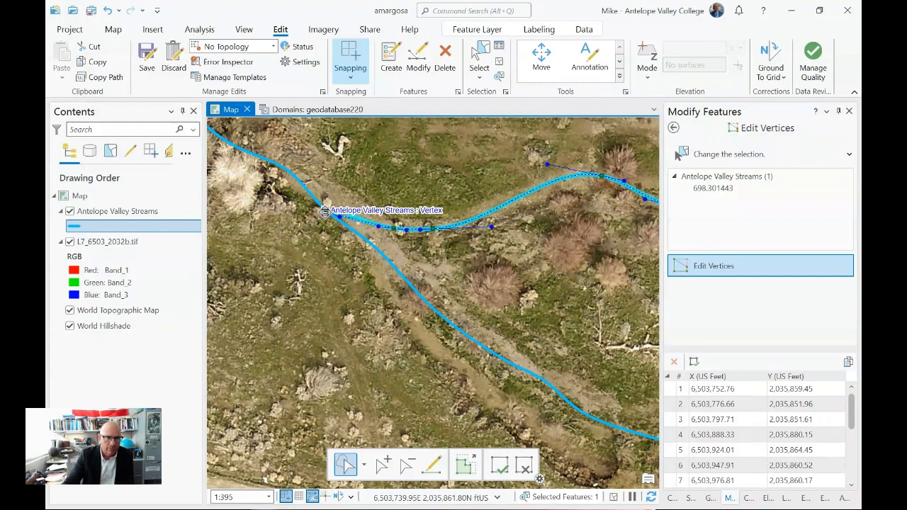
pyautogui.moveTo(324, 211); pyautogui.dragTo(324, 212)
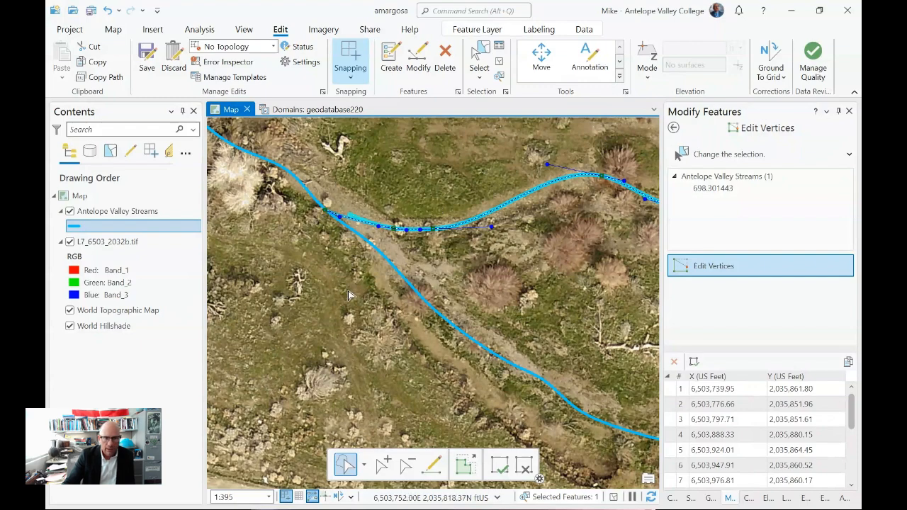
# - Apply the northern branch's vertex edits and examine its snapped junction with the main stream up close
pyautogui.click(499, 465)
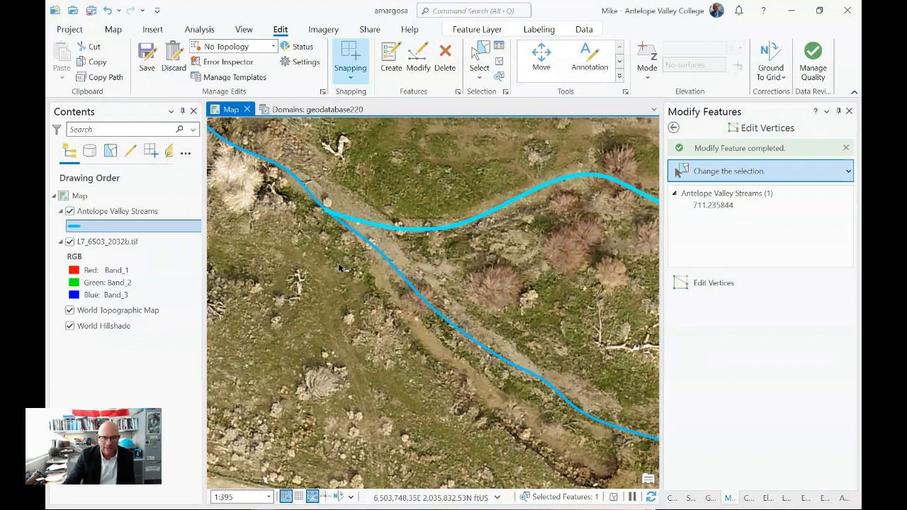
pyautogui.scroll(1, 335, 264)
pyautogui.scroll(3, 335, 264)
pyautogui.moveTo(323, 218); pyautogui.dragTo(456, 456)
pyautogui.scroll(2, 416, 303)
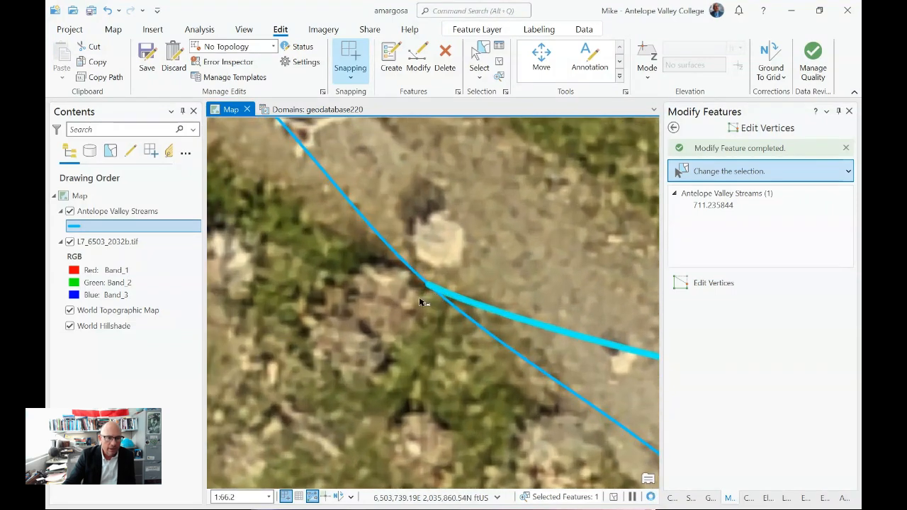
pyautogui.scroll(1, 417, 303)
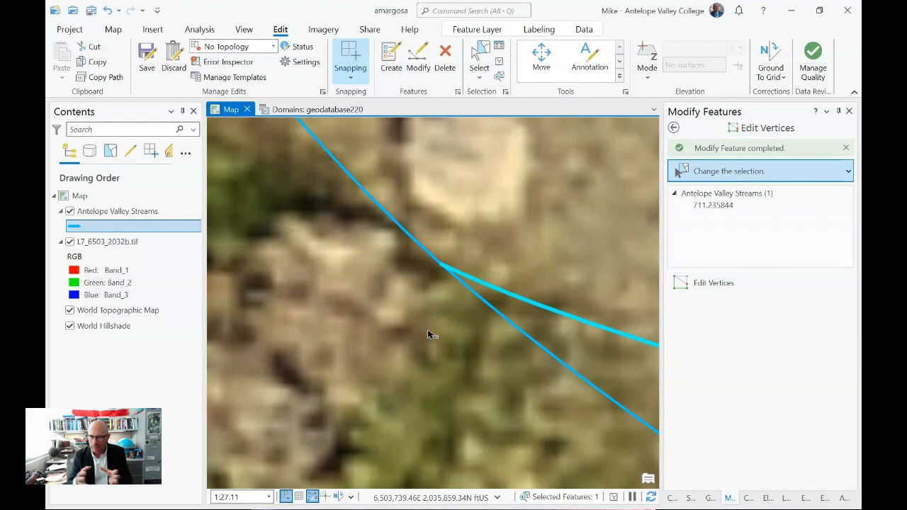
pyautogui.scroll(-2, 427, 330)
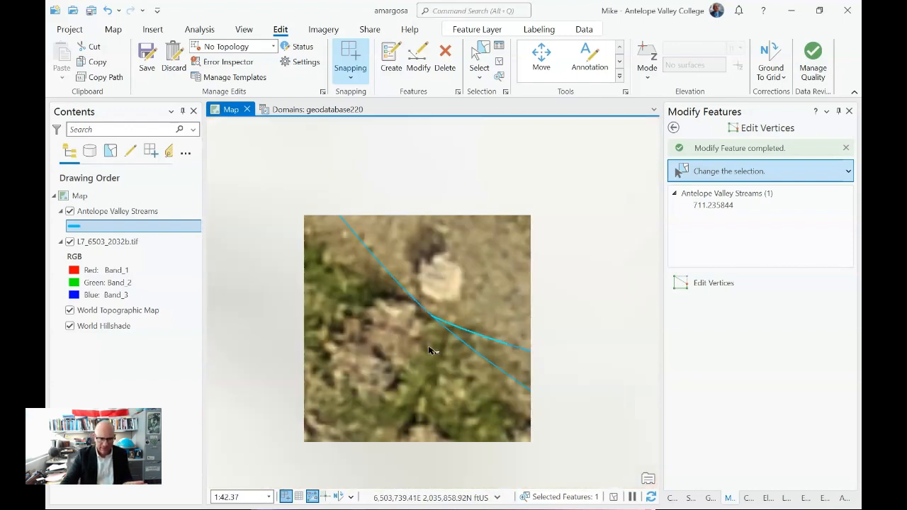
pyautogui.scroll(-3, 430, 353)
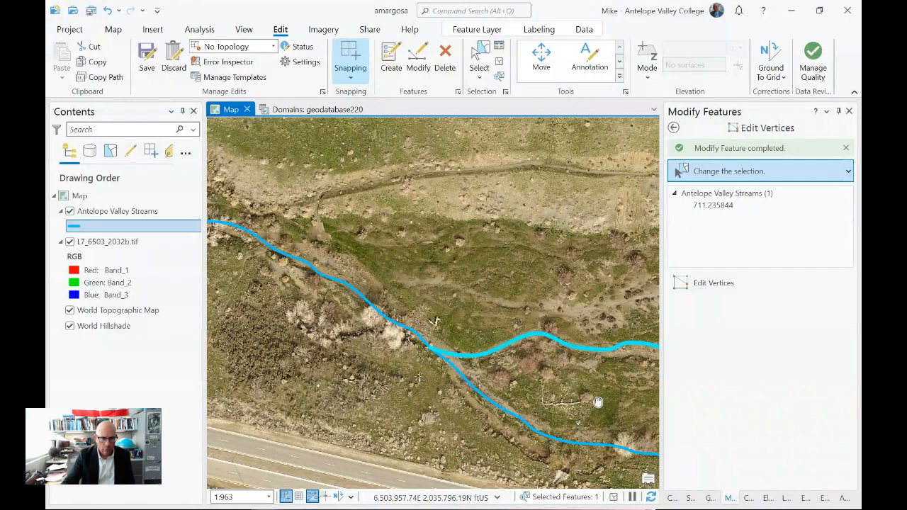
# - Trace a freehand connector about 96 ft long in Antelope Valley Streams, from the main stream's east end northeast toward the northern branch
pyautogui.moveTo(598, 401); pyautogui.dragTo(496, 297)
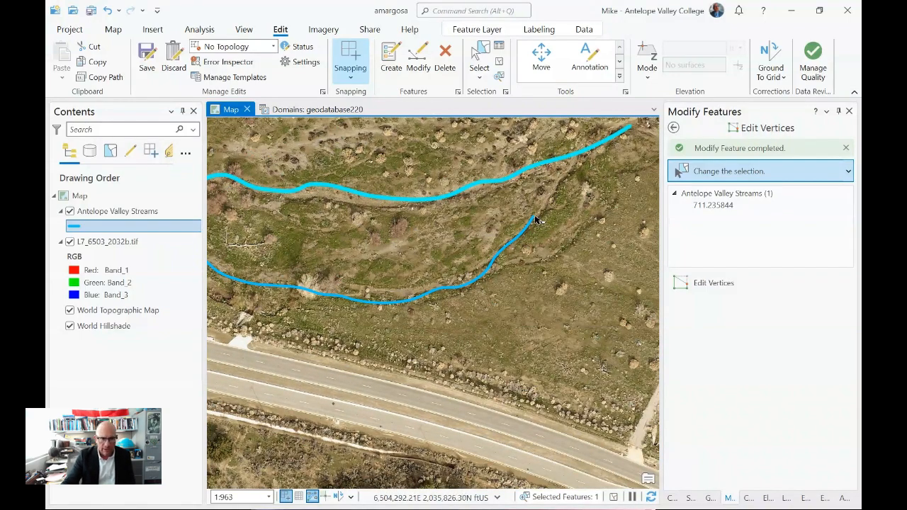
pyautogui.moveTo(558, 232); pyautogui.dragTo(546, 304)
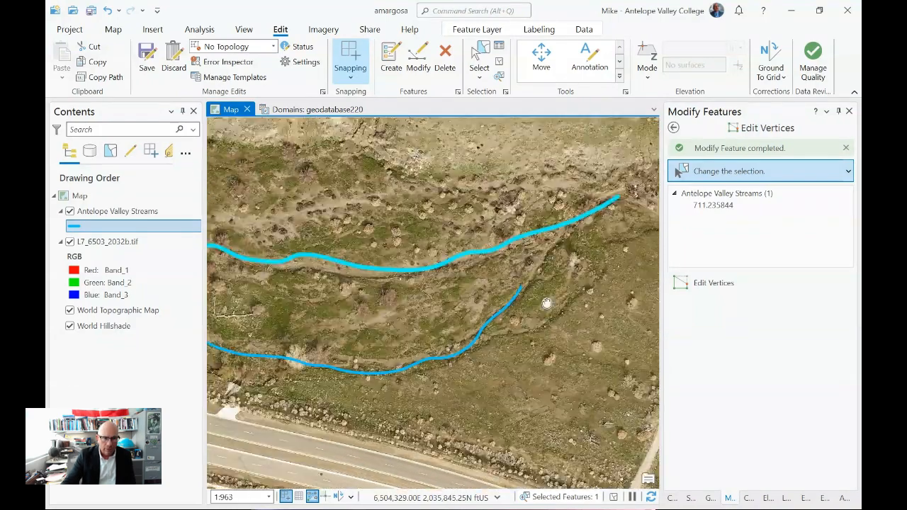
pyautogui.scroll(4, 546, 303)
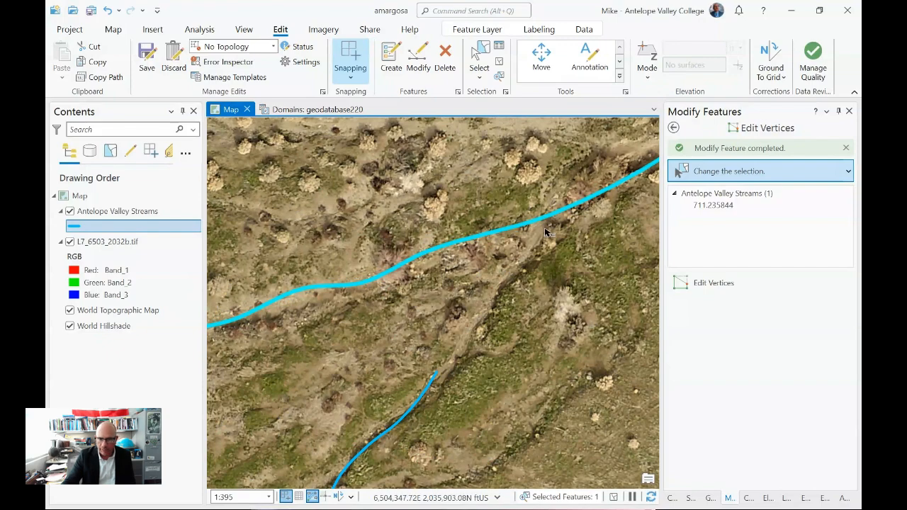
pyautogui.click(393, 58)
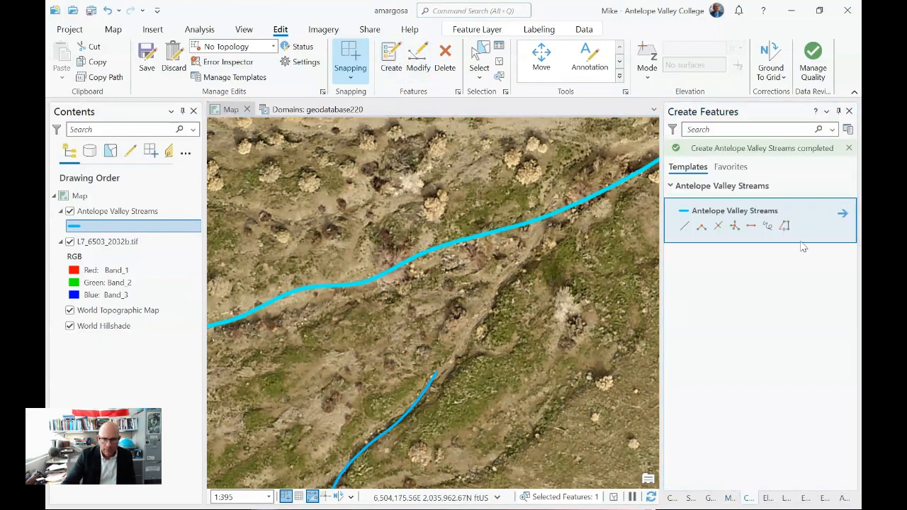
pyautogui.click(768, 226)
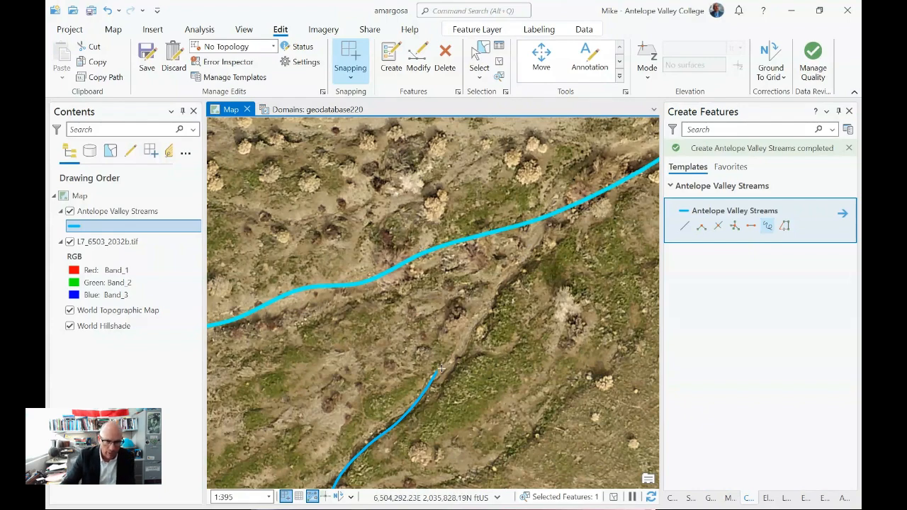
pyautogui.moveTo(462, 346); pyautogui.dragTo(539, 232)
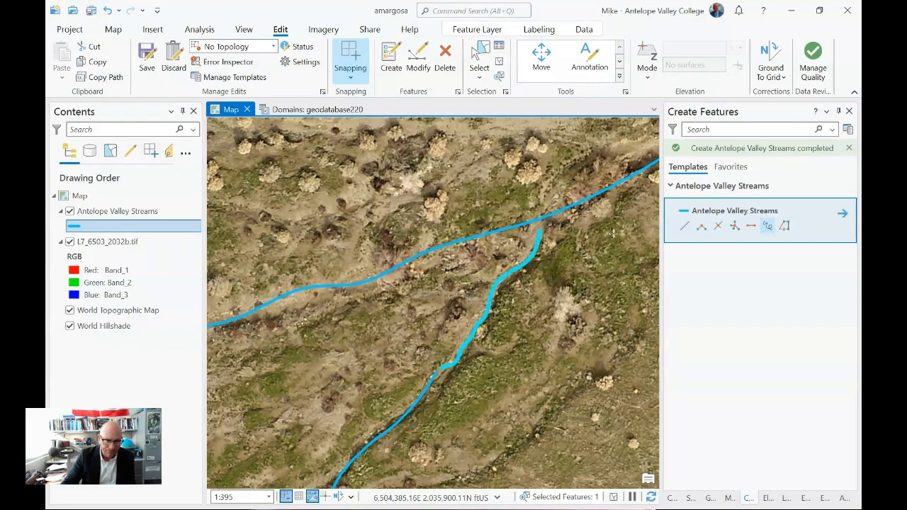
# - Edit the connector's vertices and snap its southwestern end vertex onto the main stream's east endpoint
pyautogui.click(426, 65)
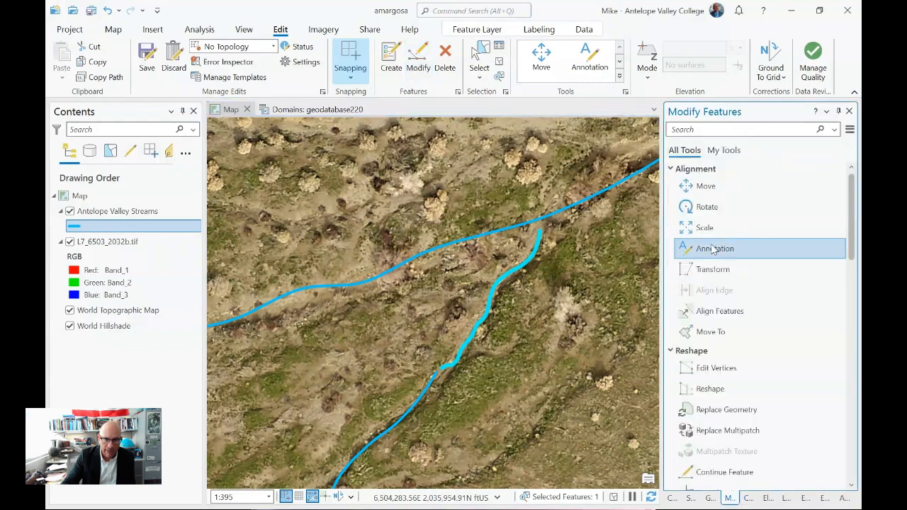
pyautogui.click(732, 370)
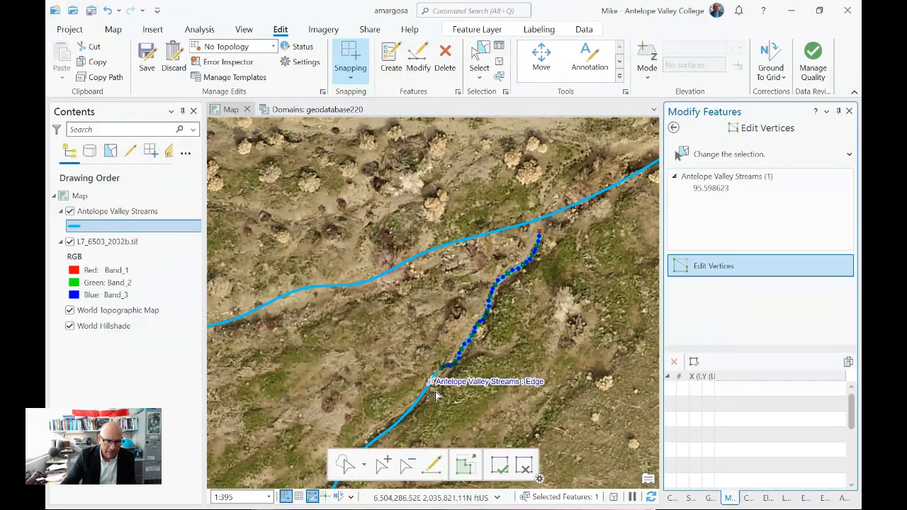
pyautogui.scroll(3, 435, 395)
pyautogui.scroll(3, 439, 394)
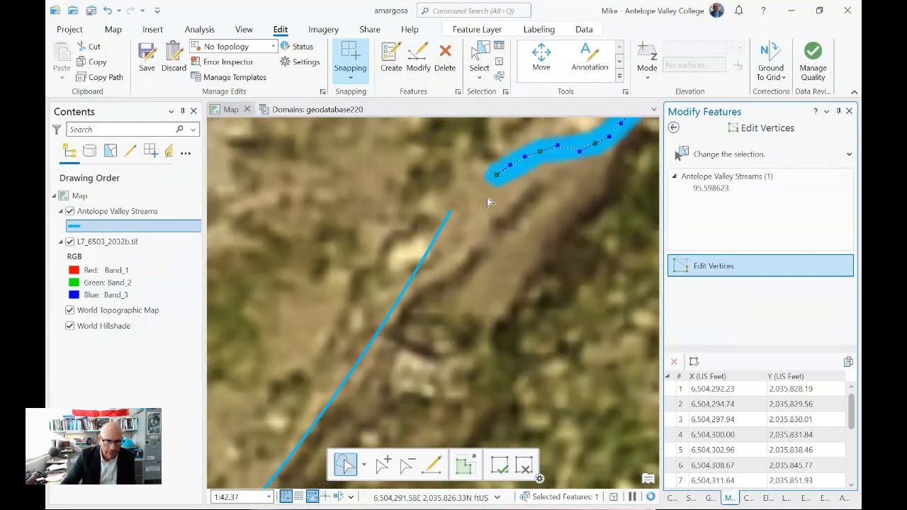
pyautogui.moveTo(490, 176); pyautogui.dragTo(450, 211)
# - Snap the connector's northern end vertex onto the northern branch line and apply the vertex edits
pyautogui.scroll(-3, 528, 333)
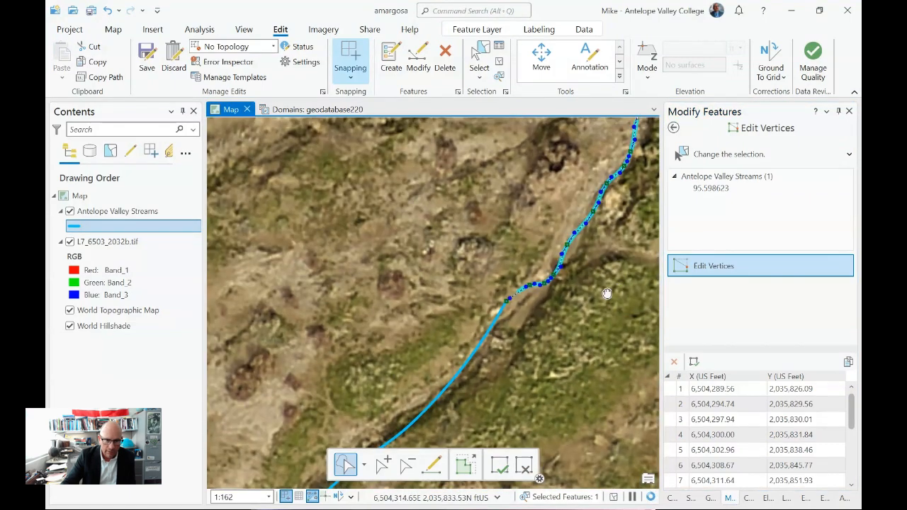
pyautogui.moveTo(607, 293)
pyautogui.mouseDown()
pyautogui.moveTo(494, 476)
pyautogui.moveTo(609, 302)
pyautogui.moveTo(566, 404)
pyautogui.mouseUp()
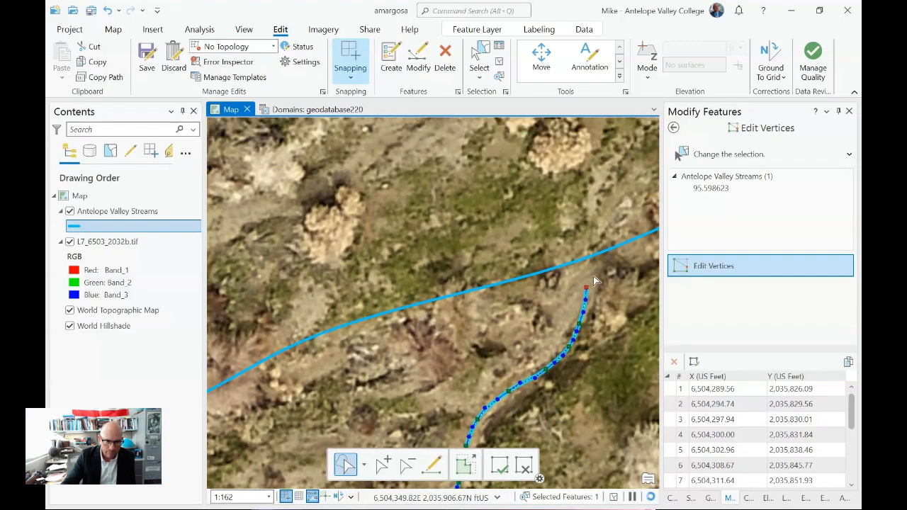
pyautogui.moveTo(587, 287)
pyautogui.mouseDown()
pyautogui.moveTo(587, 257)
pyautogui.moveTo(579, 264)
pyautogui.moveTo(597, 252)
pyautogui.moveTo(590, 258)
pyautogui.mouseUp()
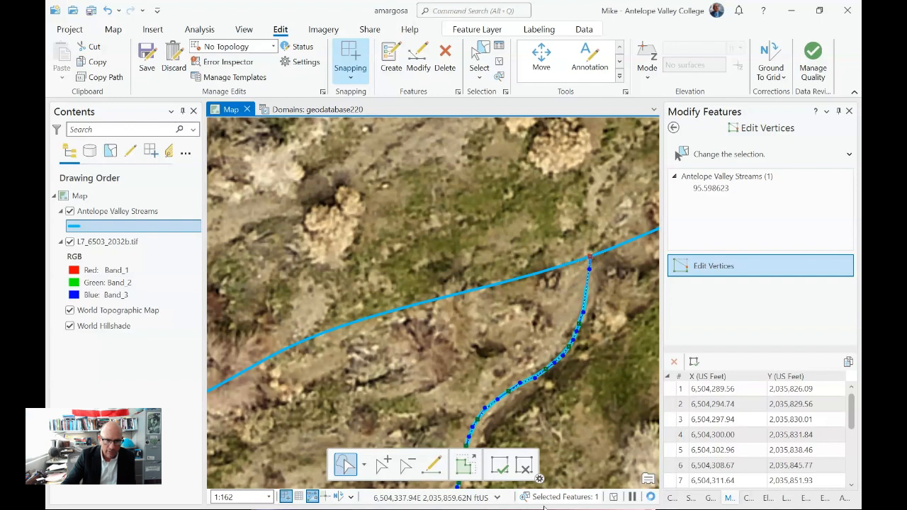
pyautogui.click(499, 468)
# - Review the joined stream lines against the wider imagery and save all edits
pyautogui.scroll(-3, 578, 408)
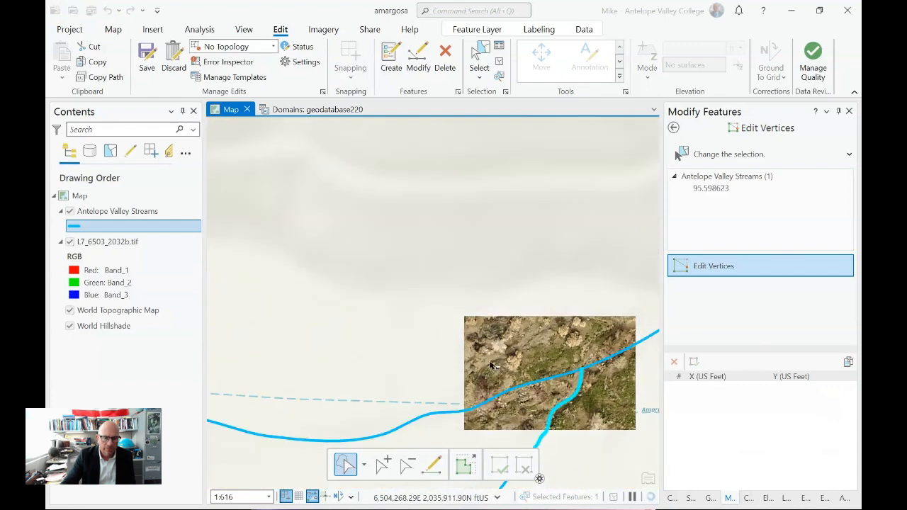
pyautogui.moveTo(494, 333); pyautogui.dragTo(511, 135)
pyautogui.moveTo(557, 270); pyautogui.dragTo(561, 247)
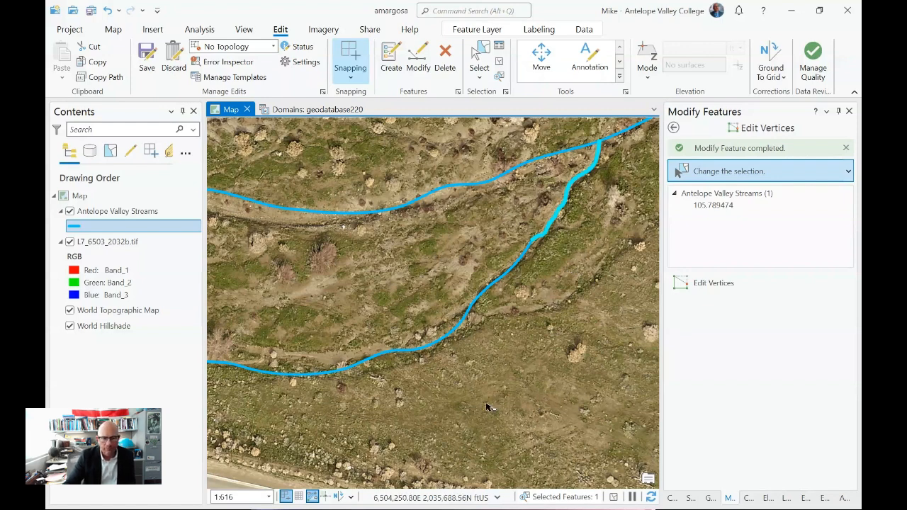
pyautogui.scroll(-3, 507, 407)
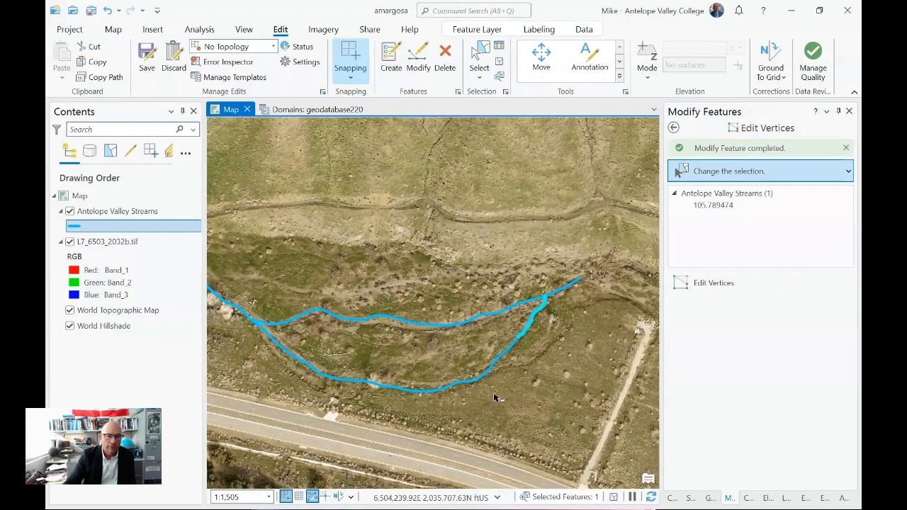
pyautogui.scroll(-2, 496, 398)
pyautogui.scroll(-2, 496, 398)
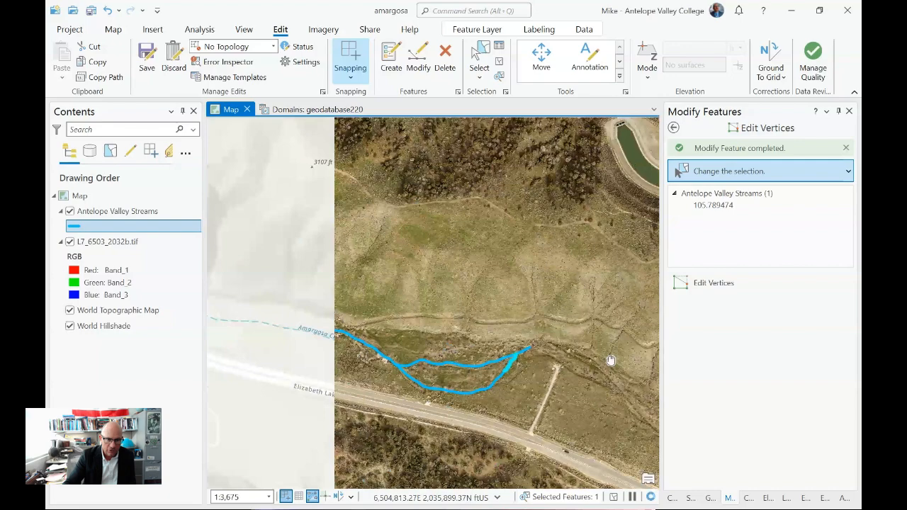
pyautogui.moveTo(609, 360); pyautogui.dragTo(444, 262)
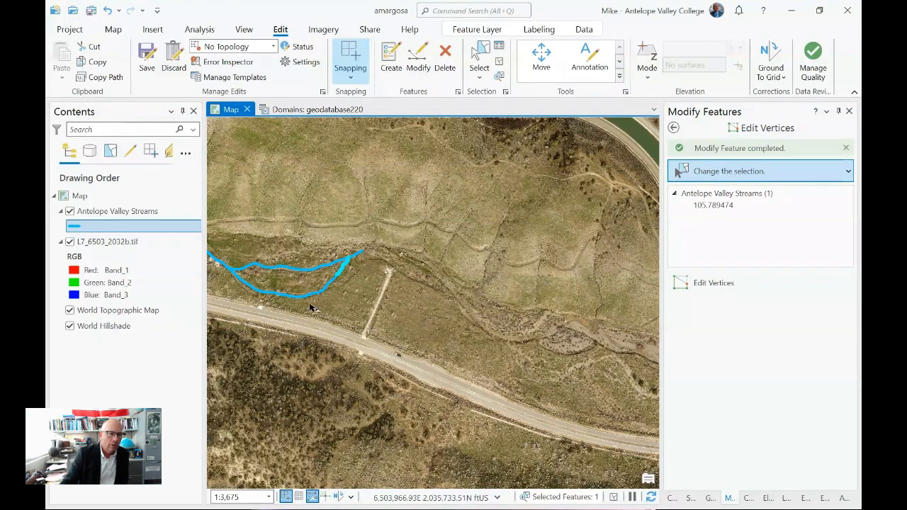
pyautogui.click(148, 56)
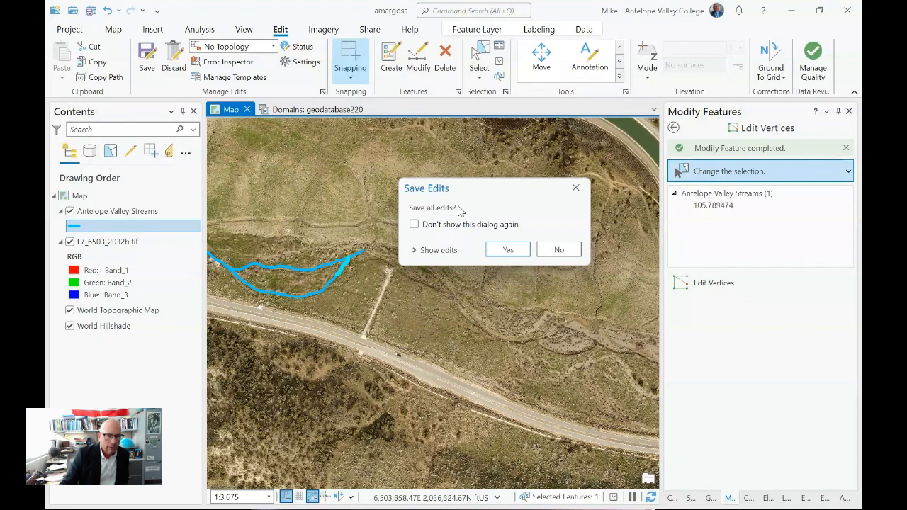
pyautogui.click(494, 249)
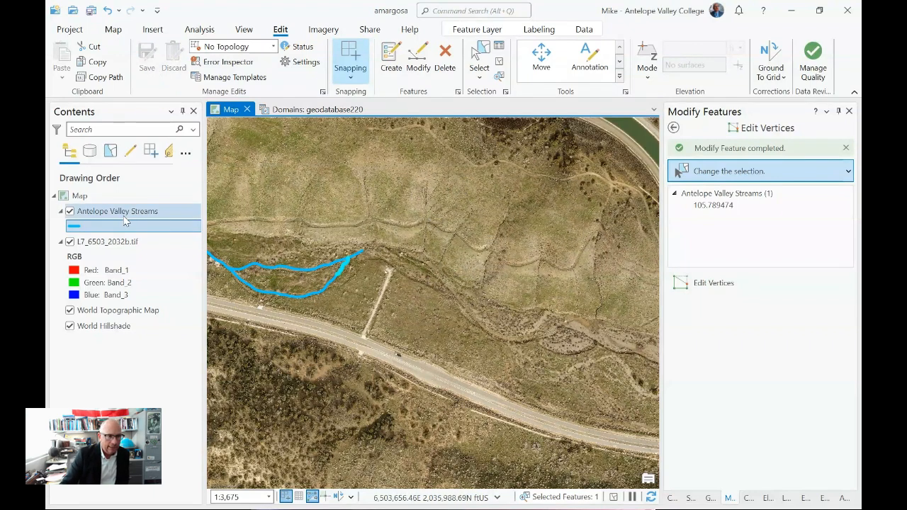
# - In the Antelope Valley Streams attribute table, set the first record's name to Amargosa Creek and its type to ephemeral
pyautogui.rightClick(124, 218)
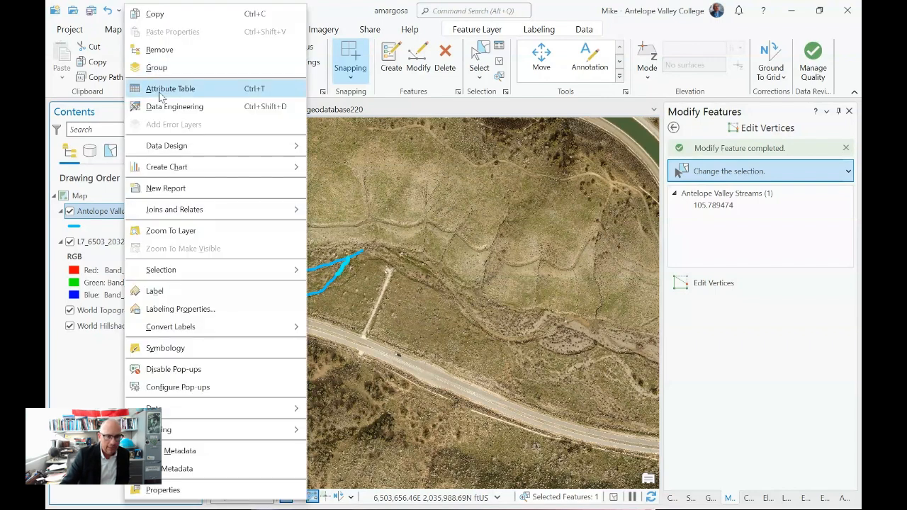
pyautogui.press('Escape')
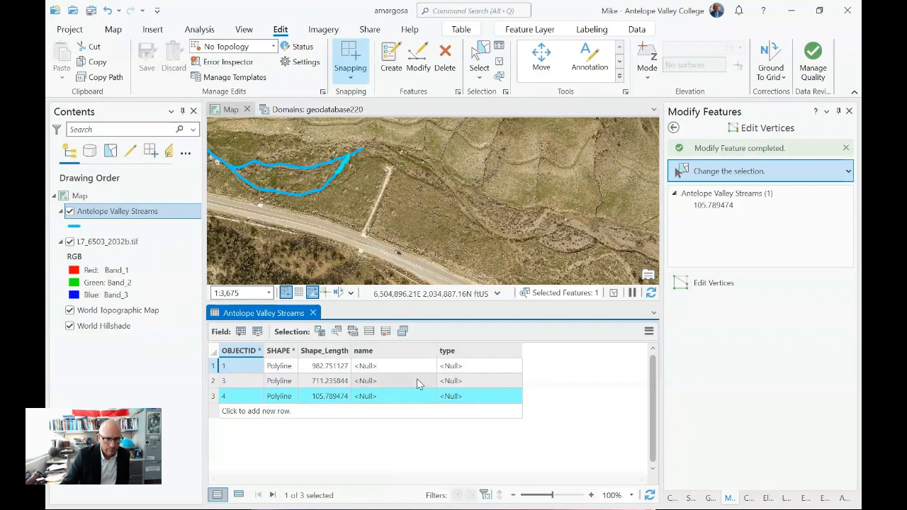
pyautogui.click(416, 369)
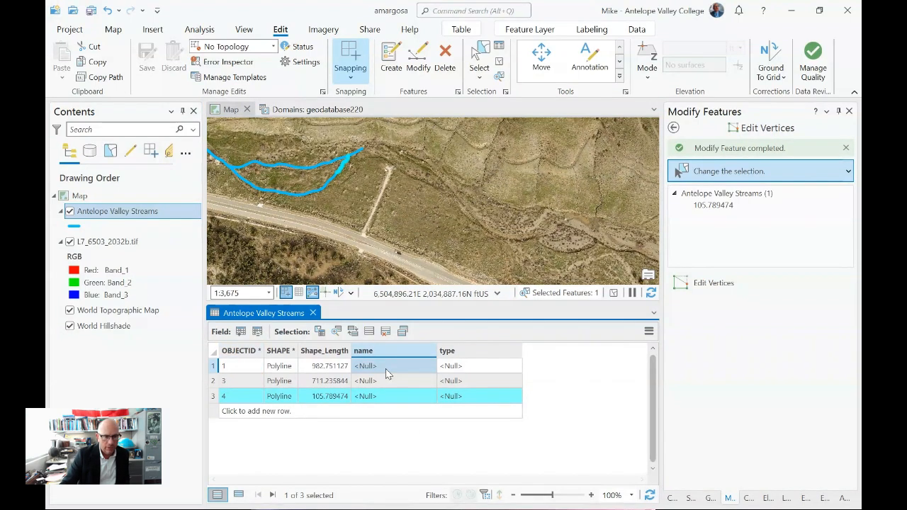
pyautogui.click(385, 368)
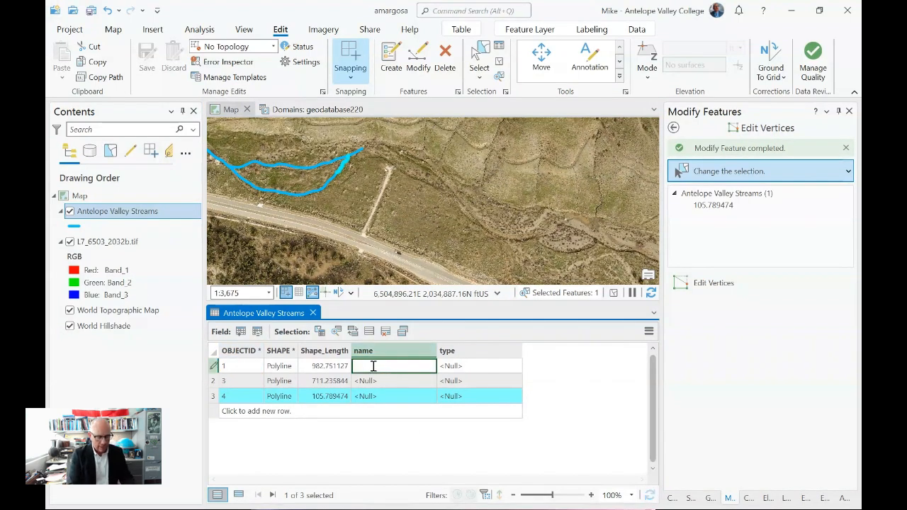
pyautogui.write('Amargos')
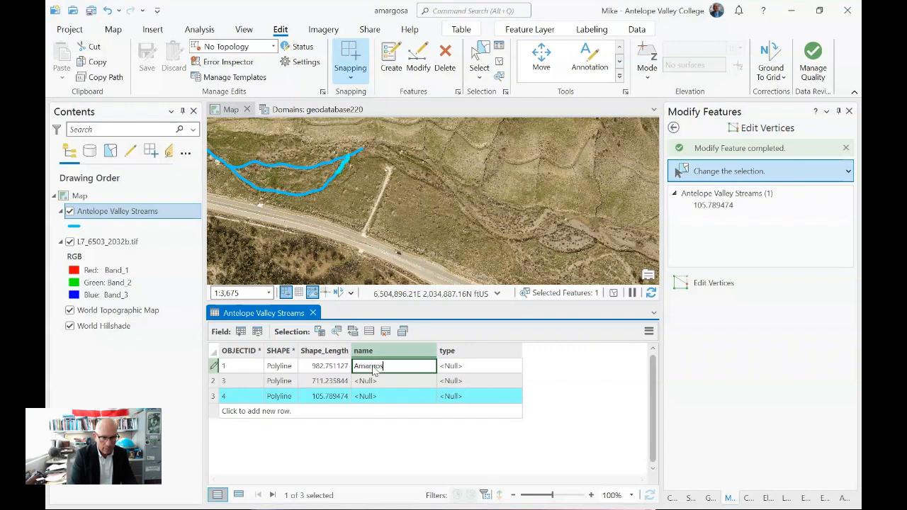
pyautogui.write('a Creek')
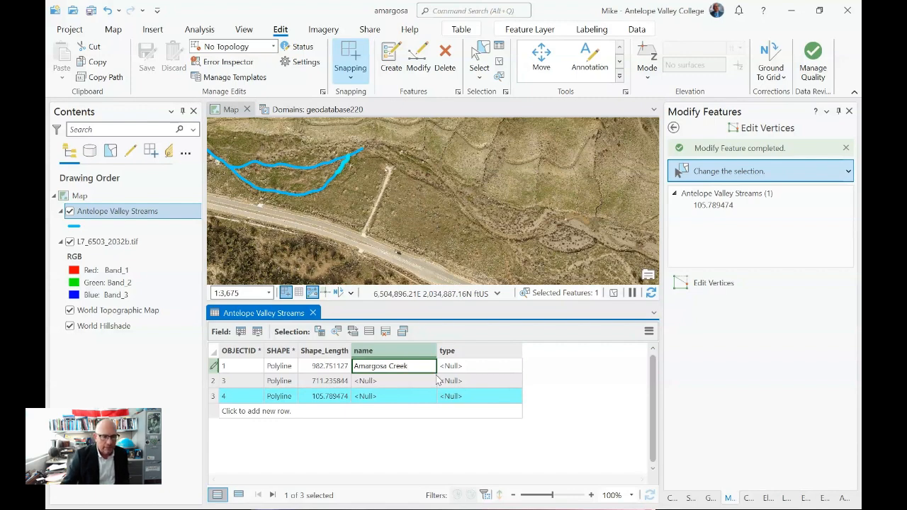
pyautogui.click(468, 367)
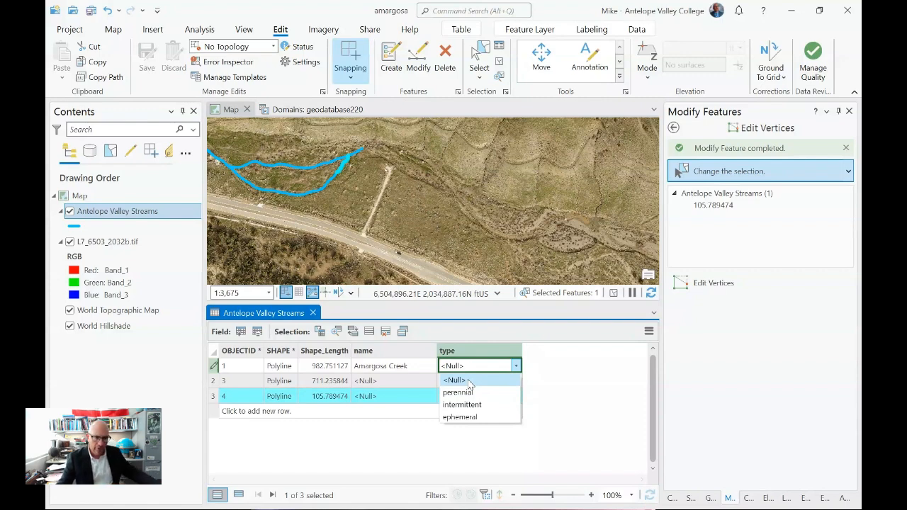
pyautogui.click(482, 420)
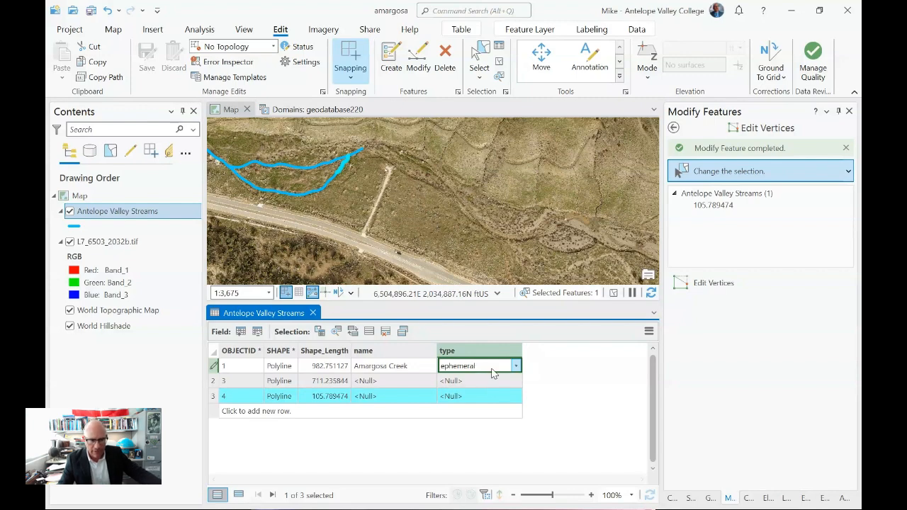
# - Enter Amargosa Creek as the name of the second stream record
pyautogui.click(377, 383)
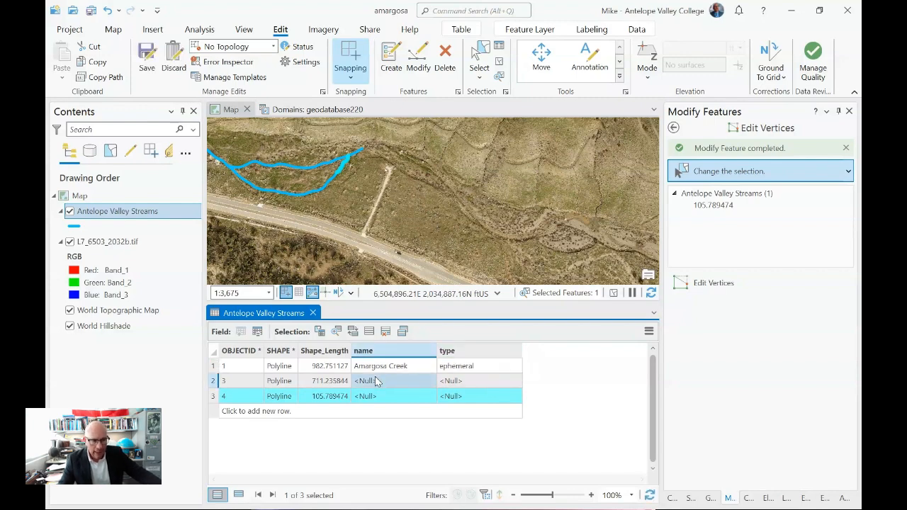
pyautogui.click(379, 382)
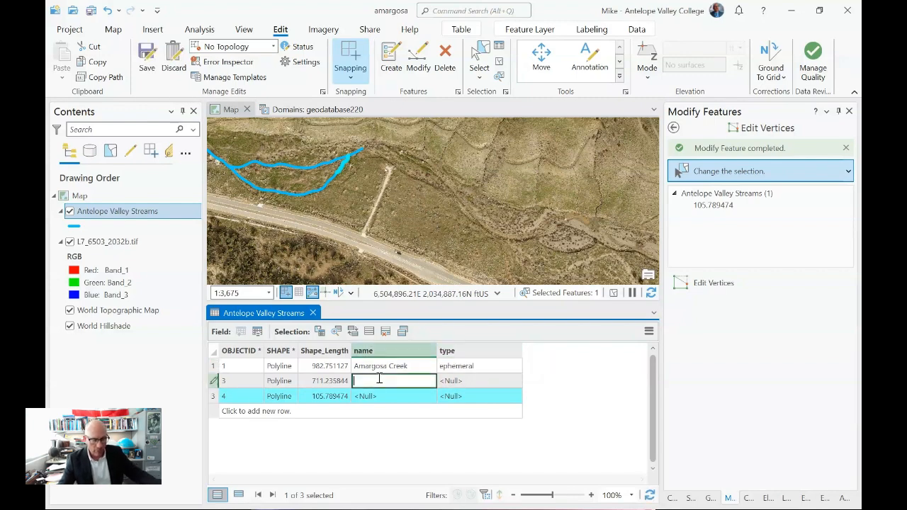
pyautogui.write('Amargosa Creek')
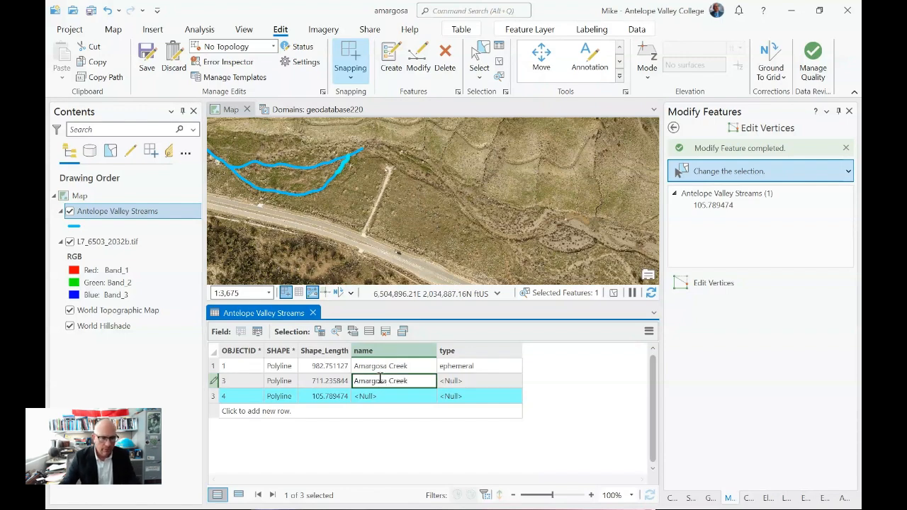
# - Copy the name Amargosa Creek from the second stream record into the third record's name
pyautogui.moveTo(413, 382); pyautogui.dragTo(354, 386)
pyautogui.hotkey('ctrl', 'c')
pyautogui.click(387, 398)
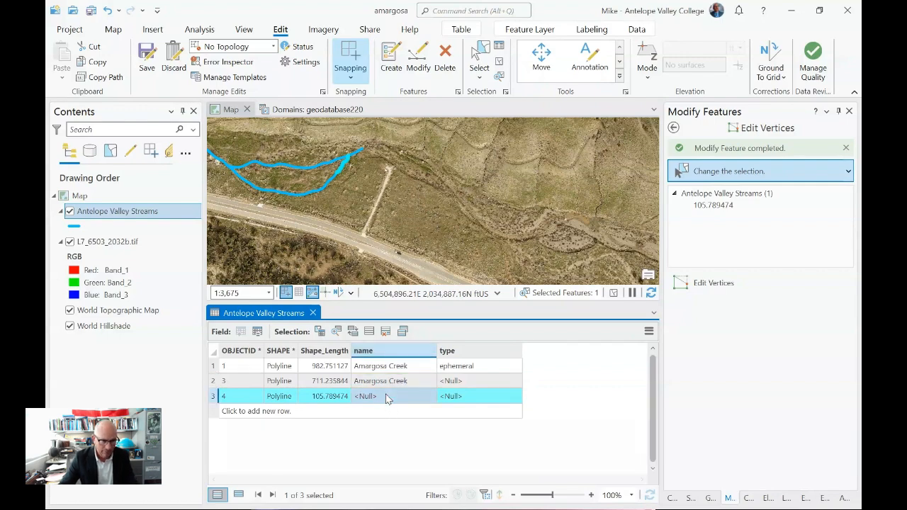
pyautogui.click(383, 396)
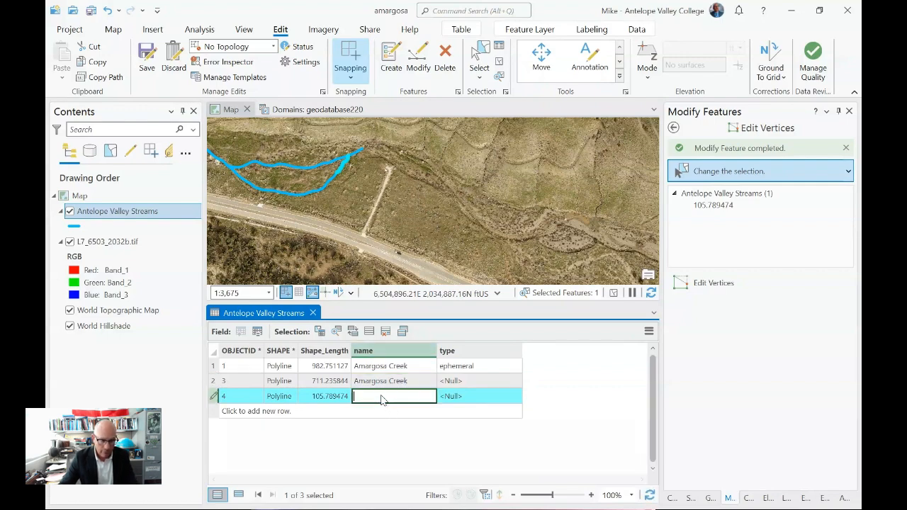
pyautogui.hotkey('ctrl', 'v')
# - Set the type of the second and third stream records to ephemeral
pyautogui.click(457, 382)
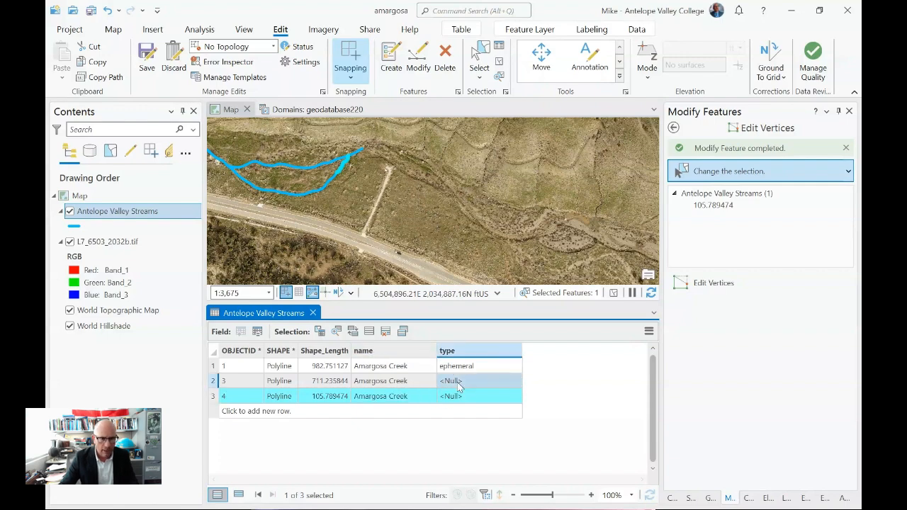
pyautogui.click(458, 383)
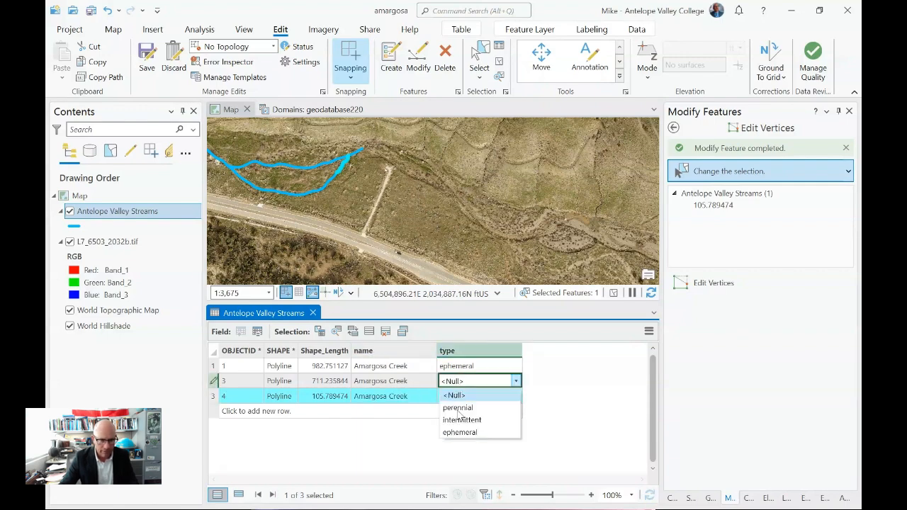
pyautogui.click(462, 431)
pyautogui.click(461, 395)
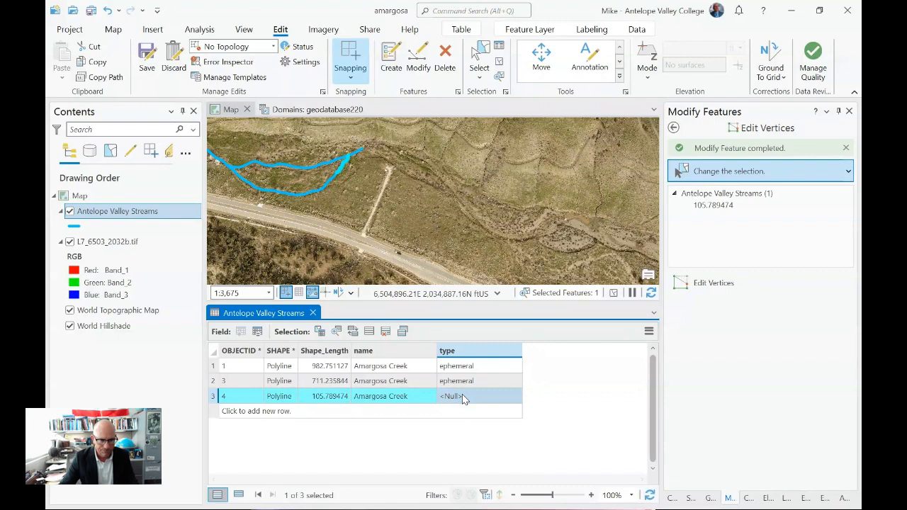
pyautogui.click(462, 398)
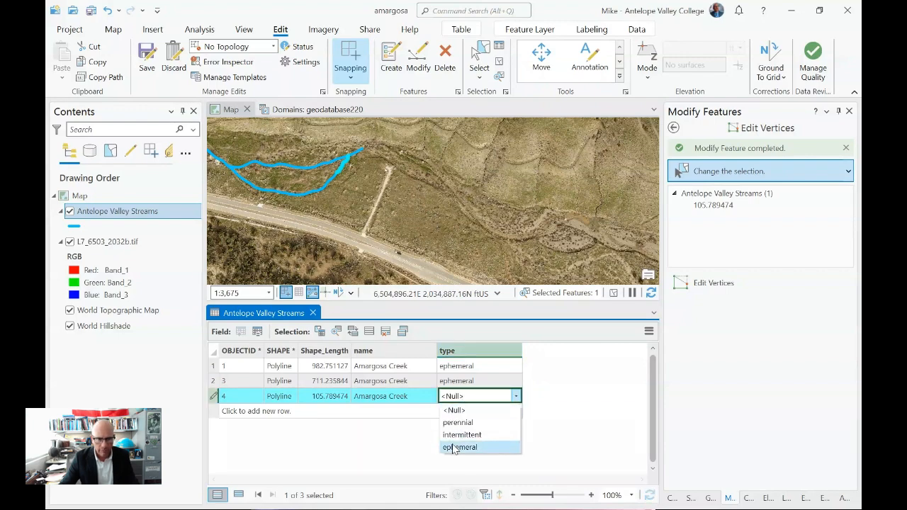
pyautogui.click(457, 447)
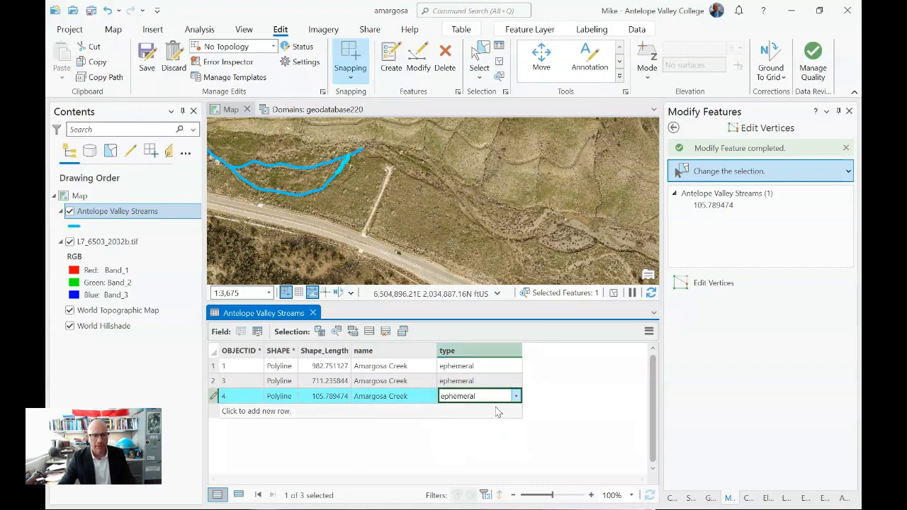
# - Save the attribute edits and close the Antelope Valley Streams attribute table
pyautogui.click(146, 56)
pyautogui.click(508, 248)
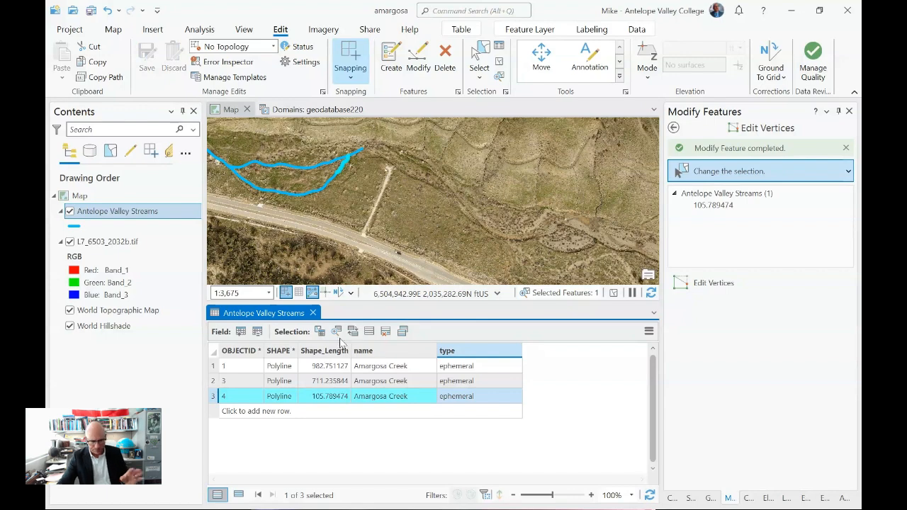
pyautogui.click(314, 312)
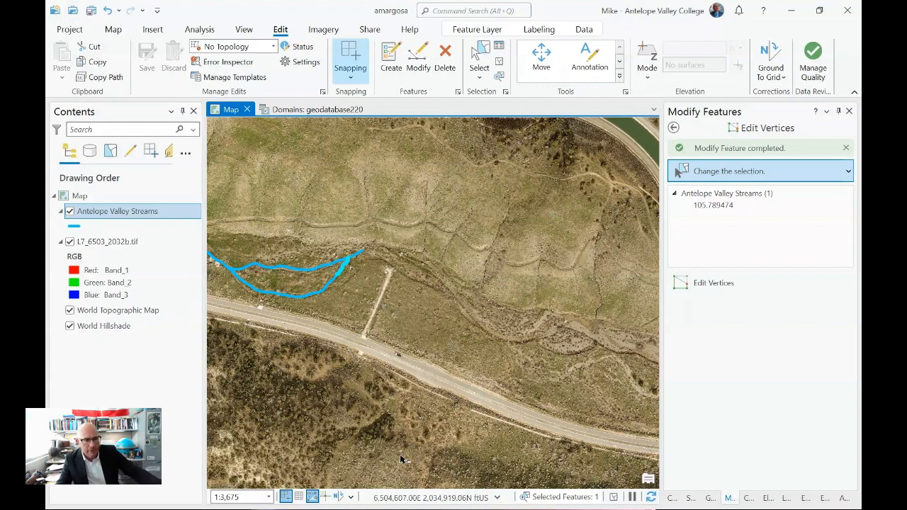
# - Remove the World Topographic Map and World Hillshade layers from the map and clear the feature selection
pyautogui.scroll(-1, 465, 393)
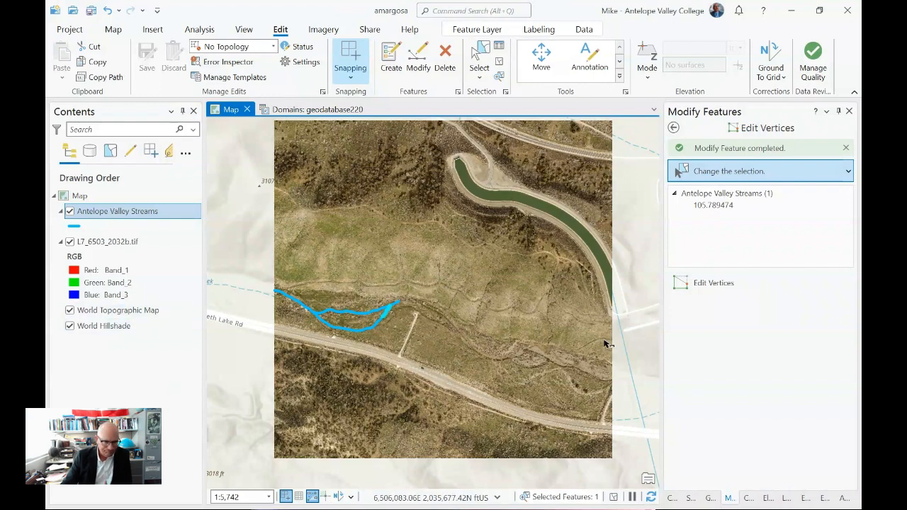
pyautogui.rightClick(99, 313)
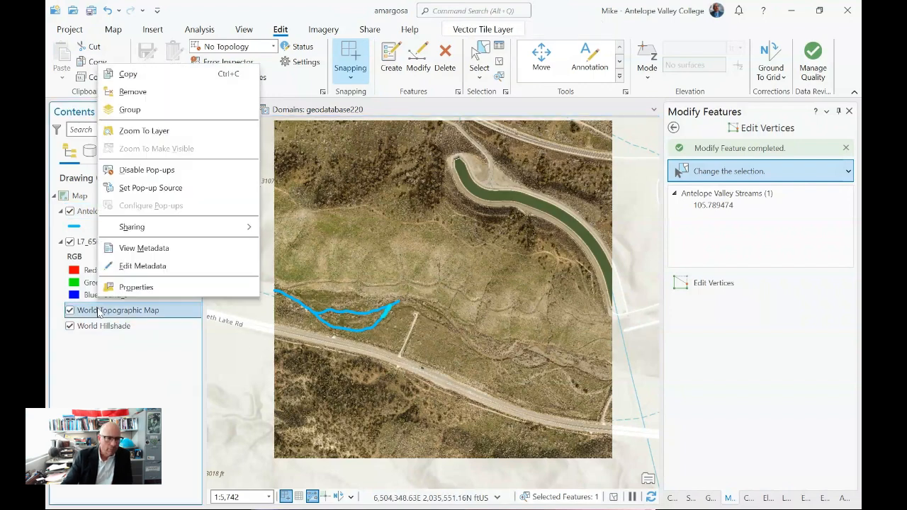
pyautogui.click(150, 99)
pyautogui.click(107, 311)
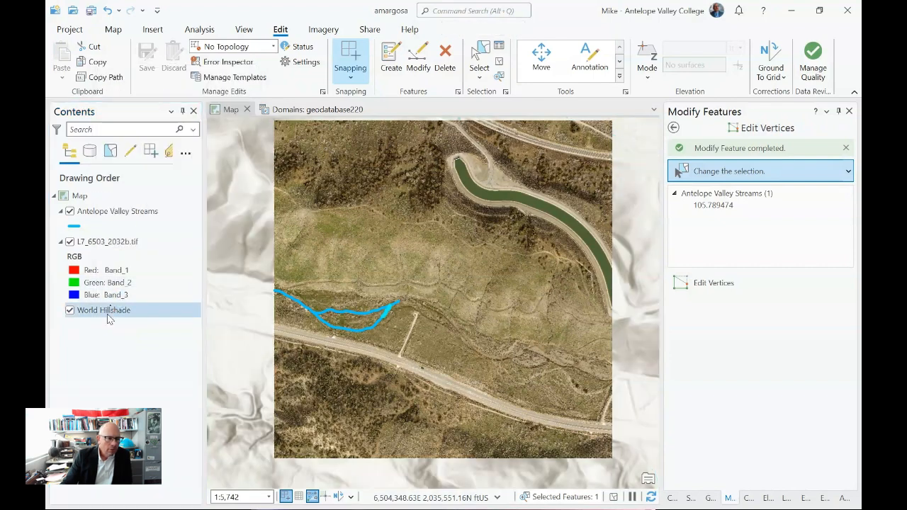
pyautogui.rightClick(107, 312)
pyautogui.click(142, 97)
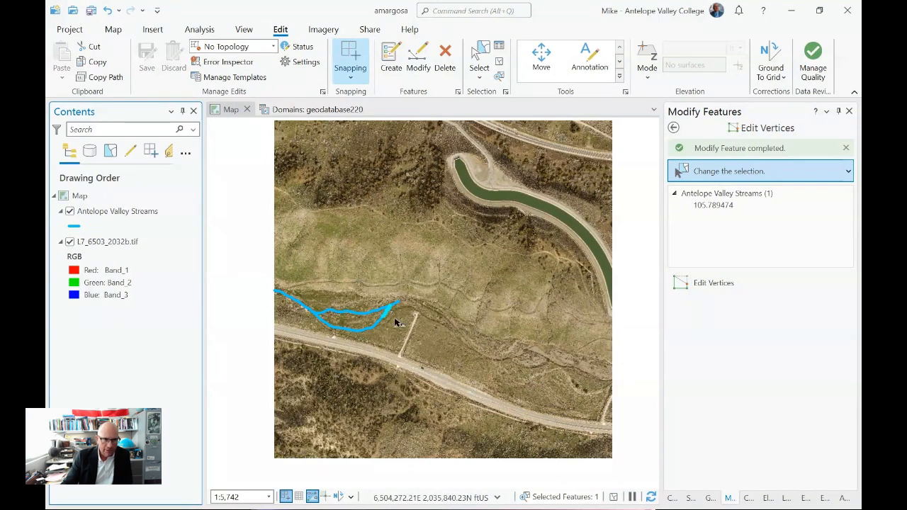
pyautogui.click(499, 62)
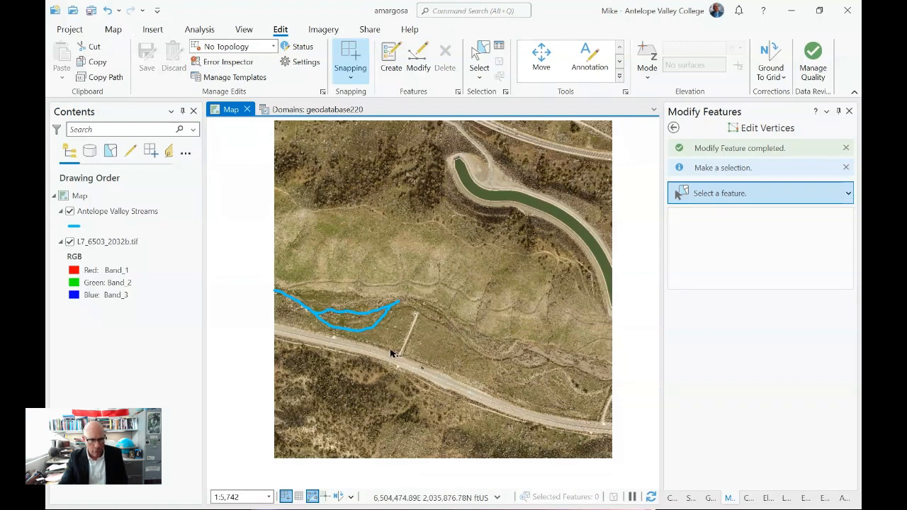
# - Create a new ANSI portrait Letter layout, 8.5 by 11 inches
pyautogui.click(115, 31)
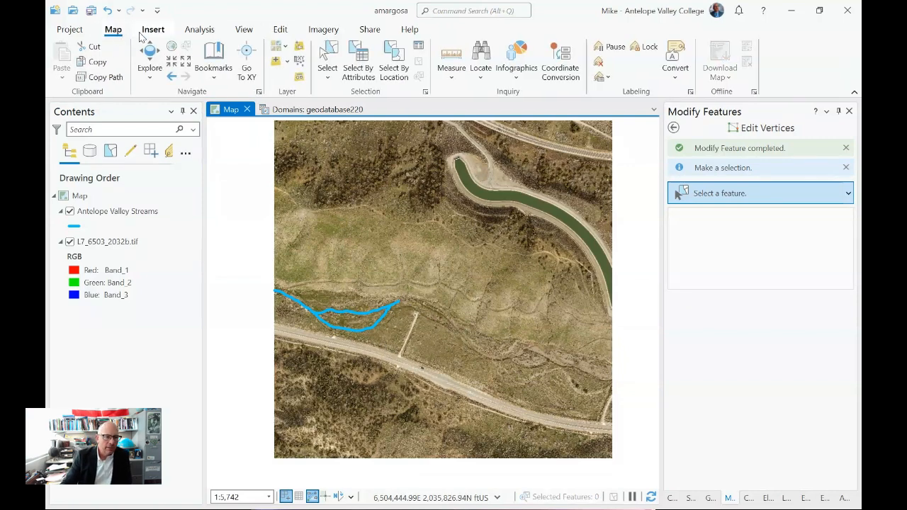
pyautogui.click(151, 30)
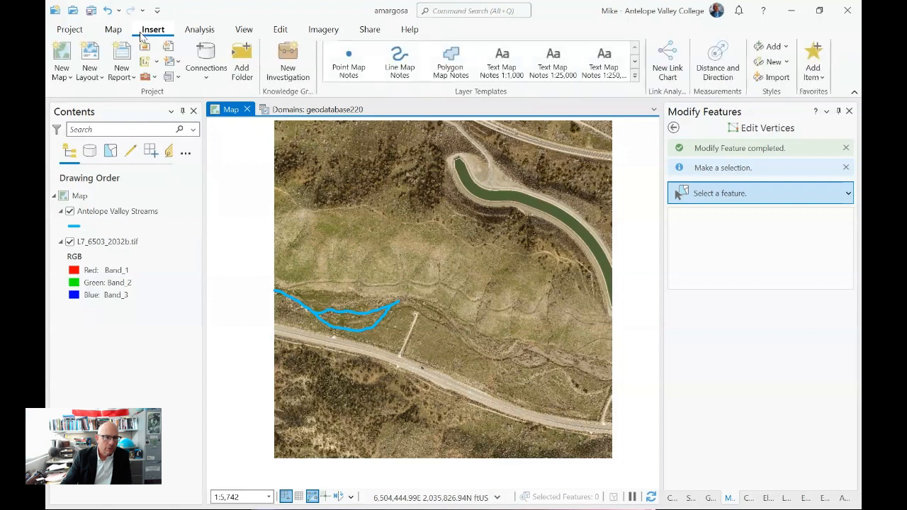
pyautogui.click(92, 62)
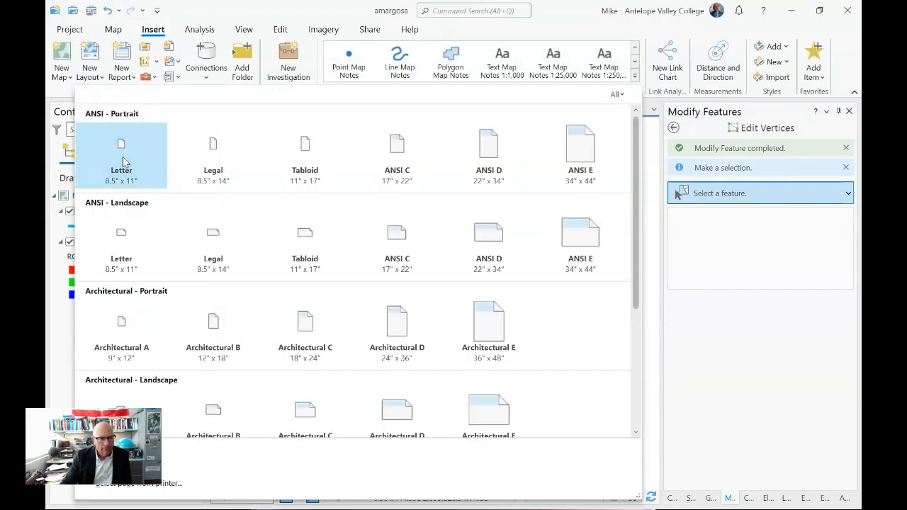
pyautogui.press('Escape')
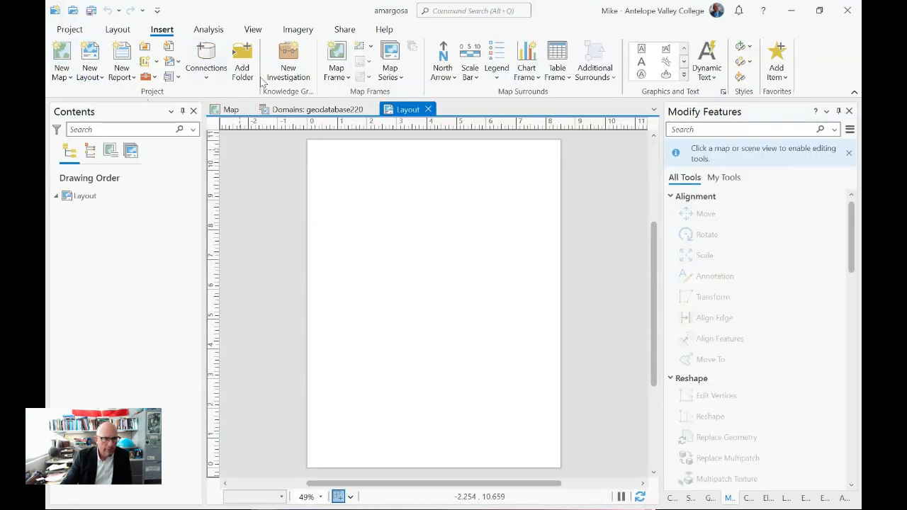
# - Insert a map frame showing the Map view at 1:5,742 that nearly fills the layout page
pyautogui.click(336, 74)
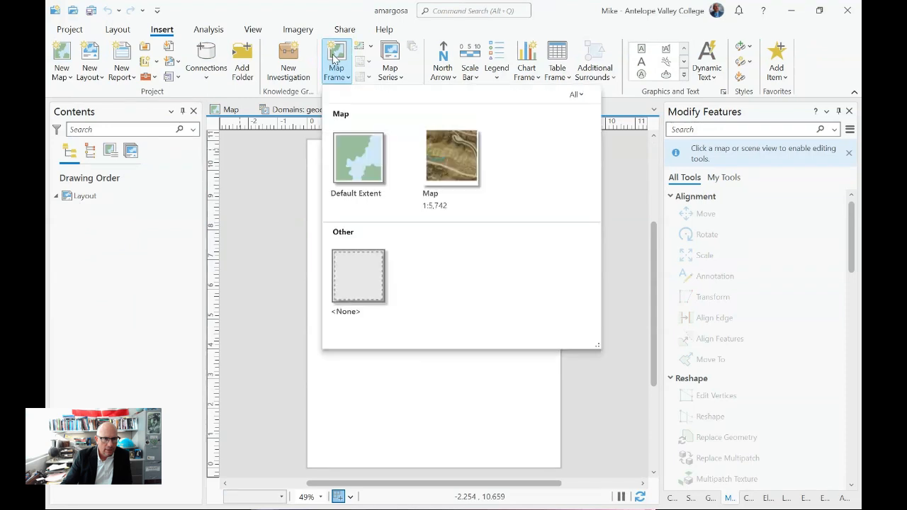
pyautogui.click(447, 149)
pyautogui.moveTo(315, 147); pyautogui.dragTo(553, 456)
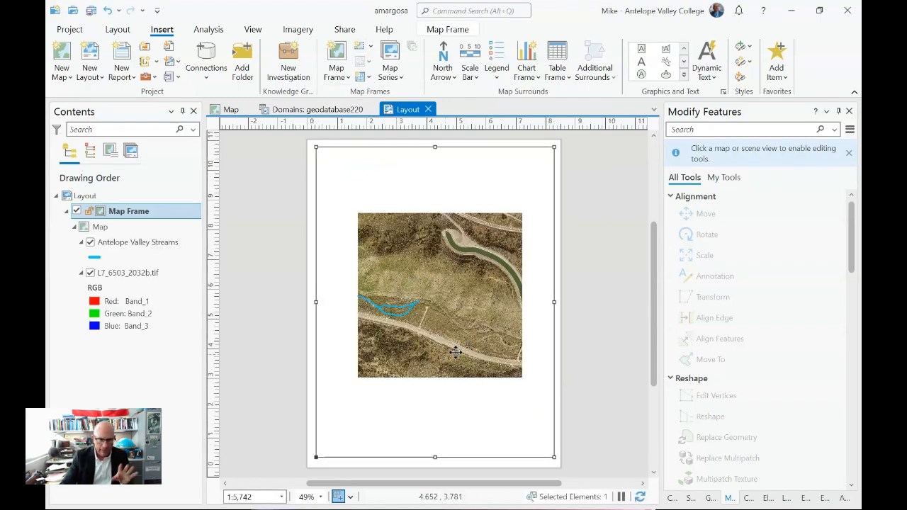
# - Activate the map frame and reposition the map at 1:3,675 so the imagery spans the frame's full width
pyautogui.rightClick(361, 188)
pyautogui.click(386, 34)
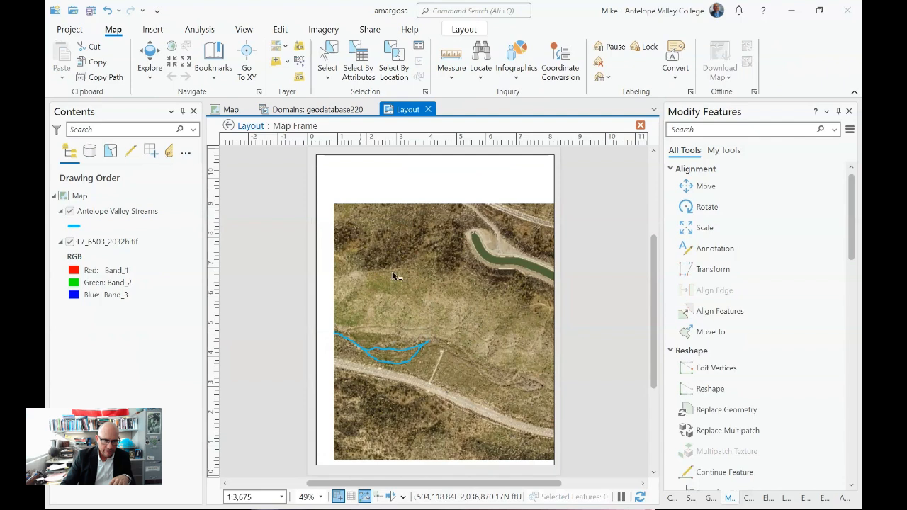
pyautogui.moveTo(399, 273); pyautogui.dragTo(370, 243)
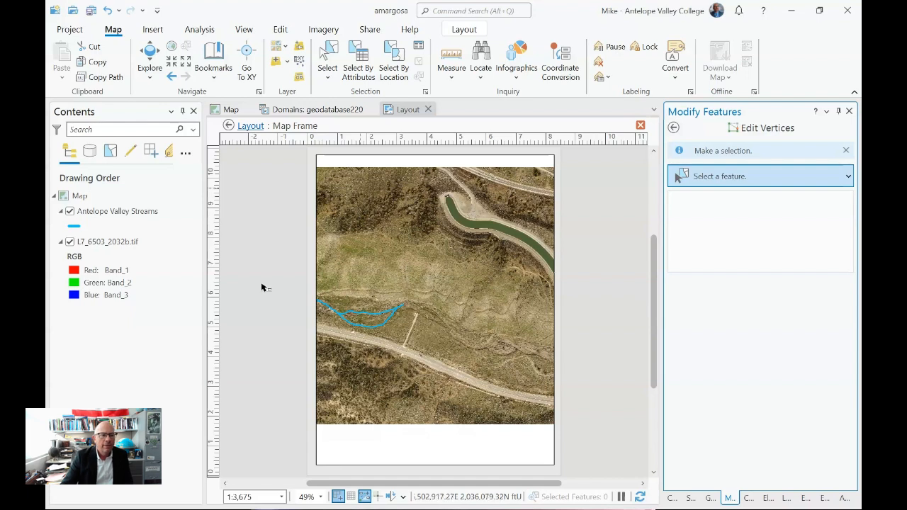
# - Turn on labels for the Antelope Valley Streams layer, check them in the frame, and return to the Map view
pyautogui.rightClick(102, 212)
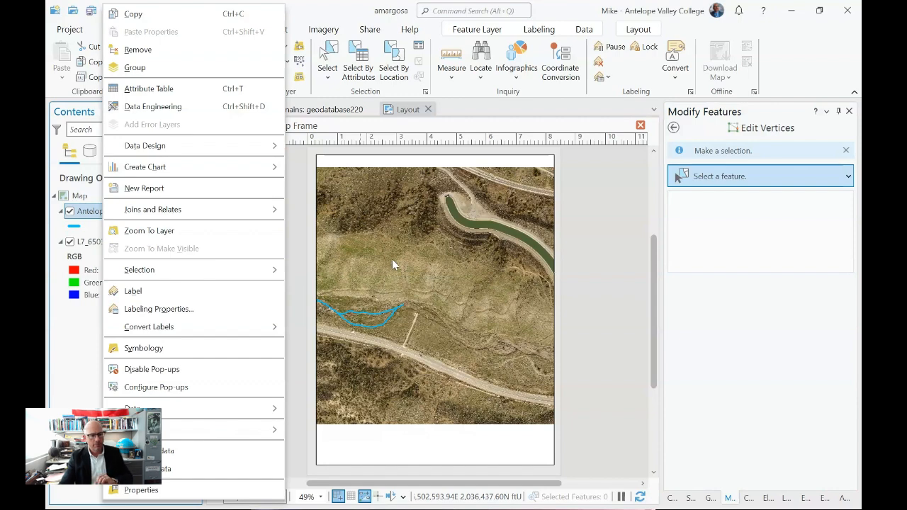
pyautogui.click(187, 291)
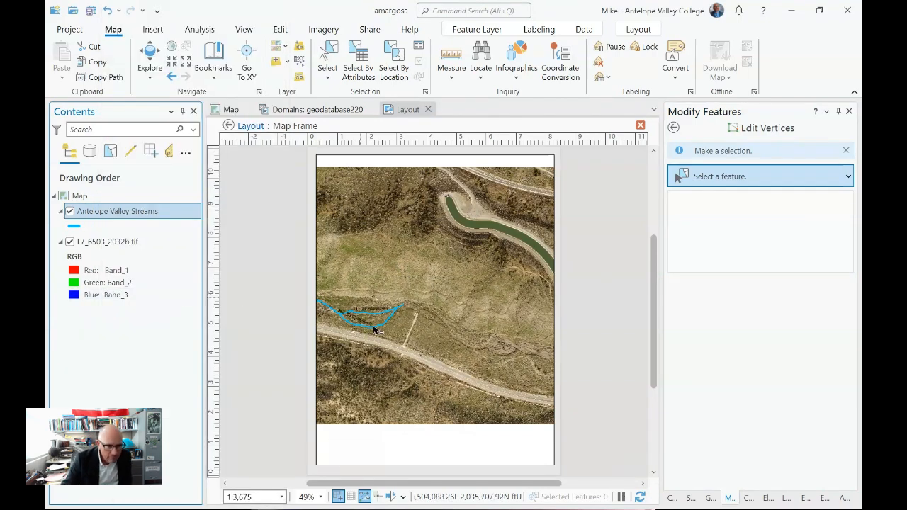
pyautogui.scroll(2, 379, 328)
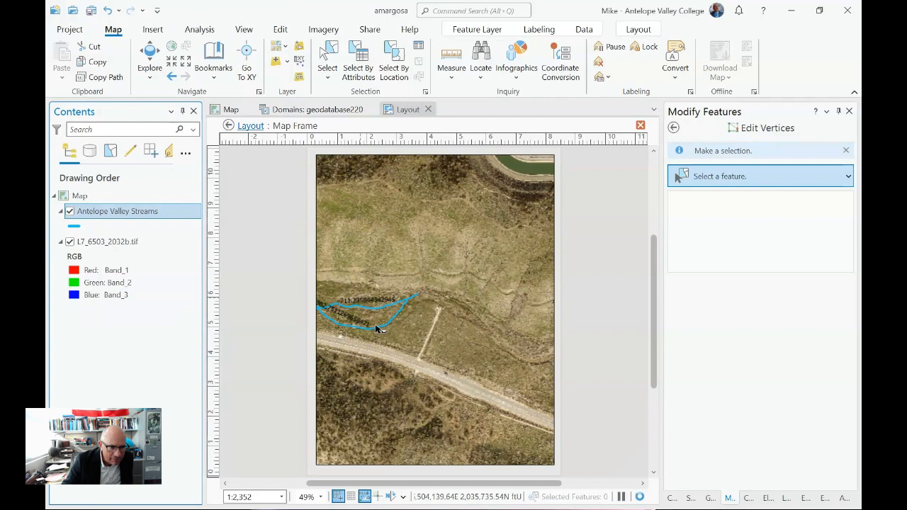
pyautogui.scroll(-2, 378, 328)
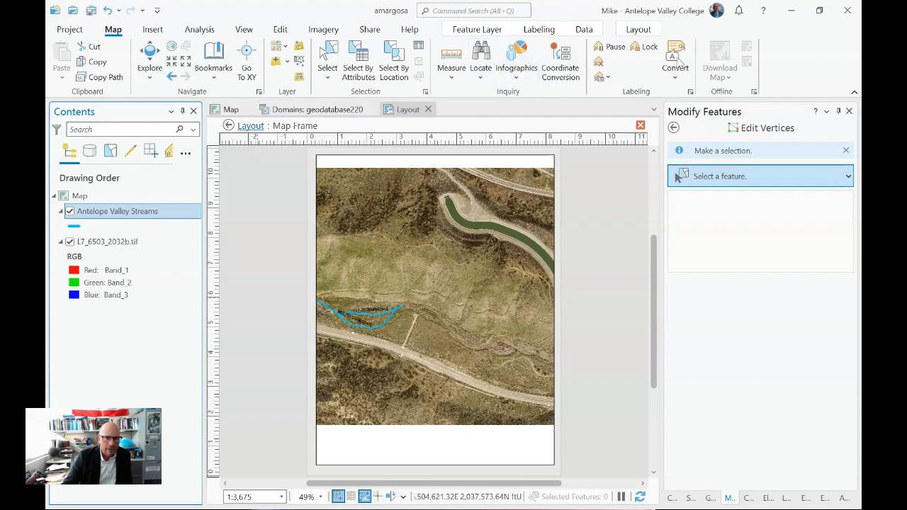
pyautogui.click(639, 29)
pyautogui.click(144, 51)
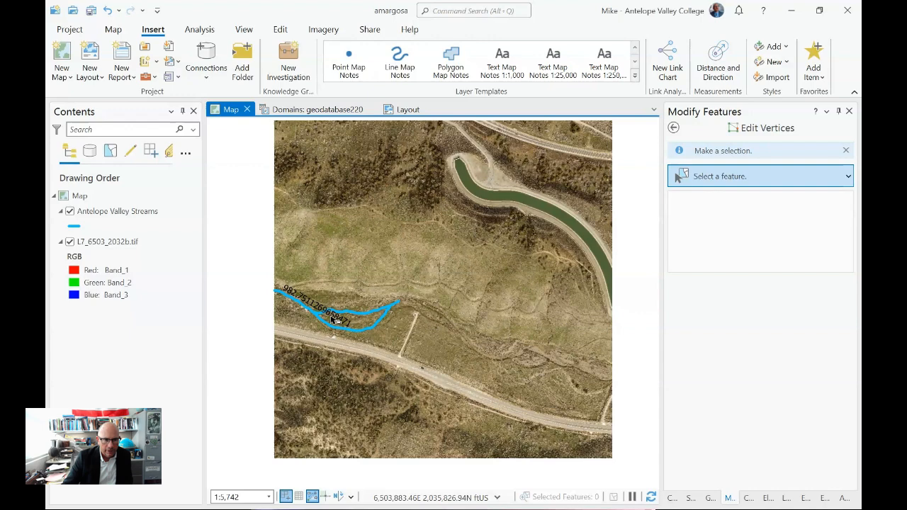
# - Change the Antelope Valley Streams label expression to $feature.name and apply it
pyautogui.click(103, 212)
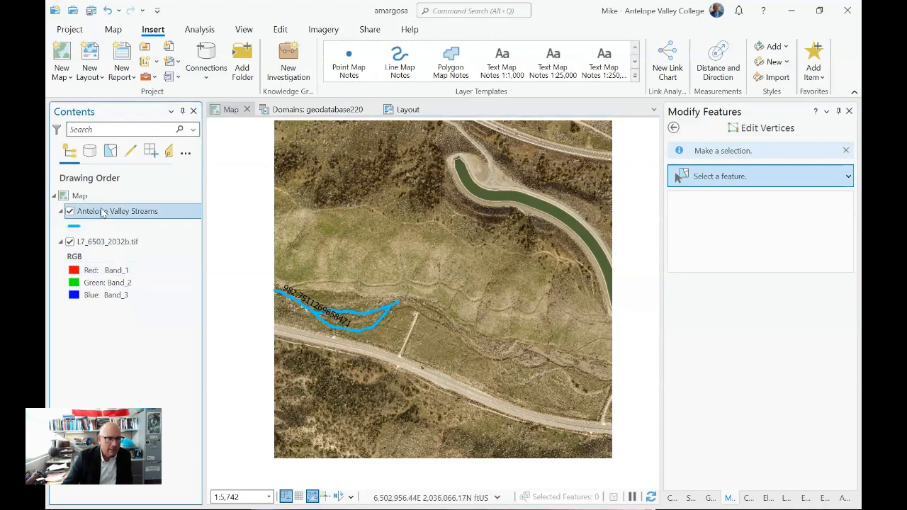
pyautogui.rightClick(103, 213)
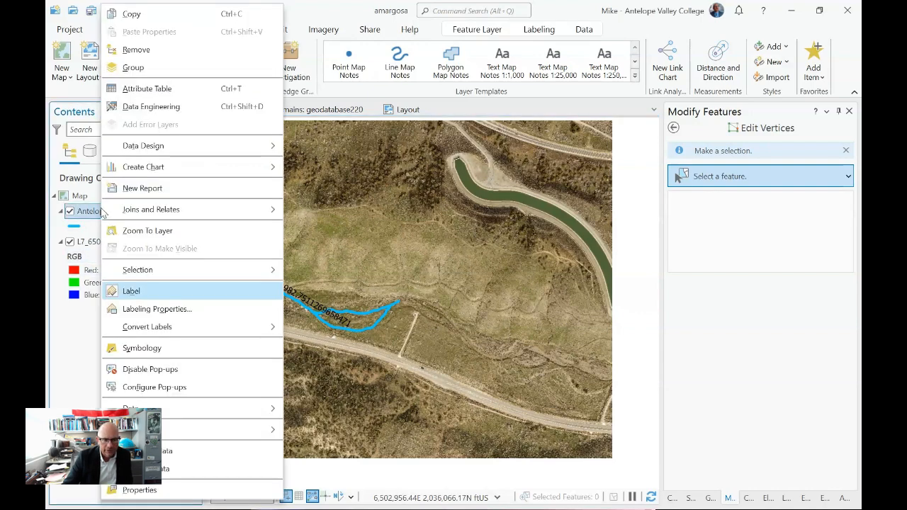
pyautogui.click(161, 312)
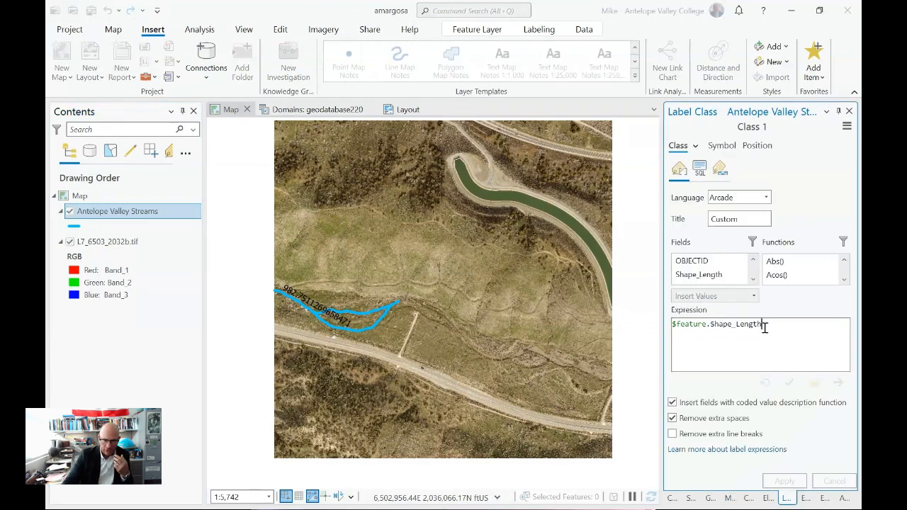
pyautogui.moveTo(765, 326); pyautogui.dragTo(671, 324)
pyautogui.press('BackSpace')
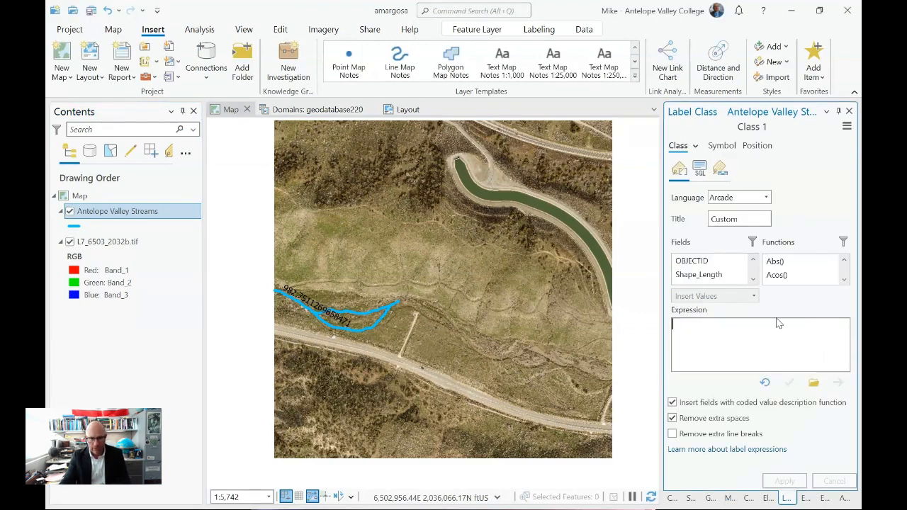
pyautogui.click(753, 279)
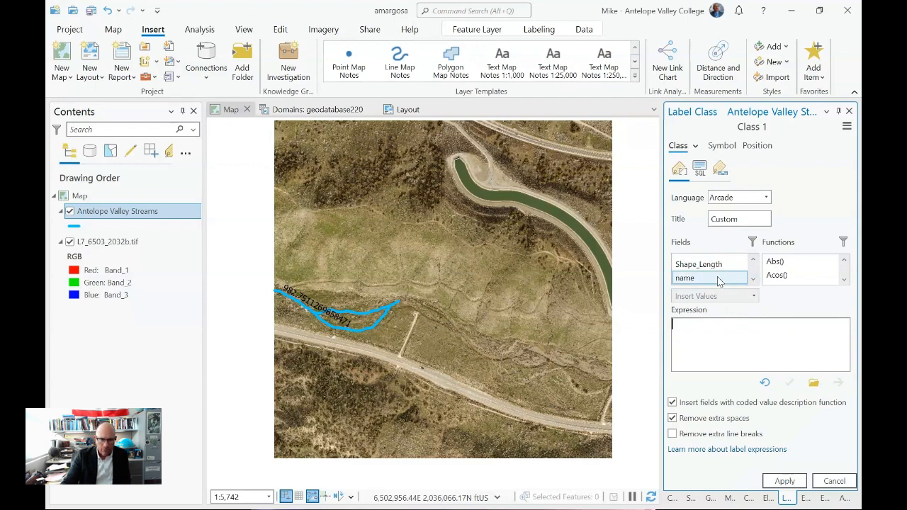
pyautogui.doubleClick(718, 280)
pyautogui.click(784, 480)
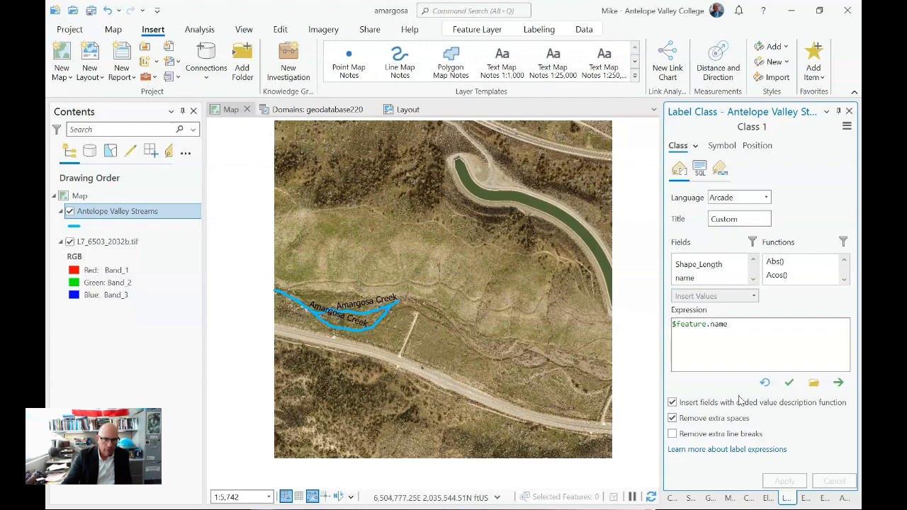
# - Set the Antelope Valley Streams label placement to River placement, after reviewing the label symbol settings
pyautogui.click(724, 148)
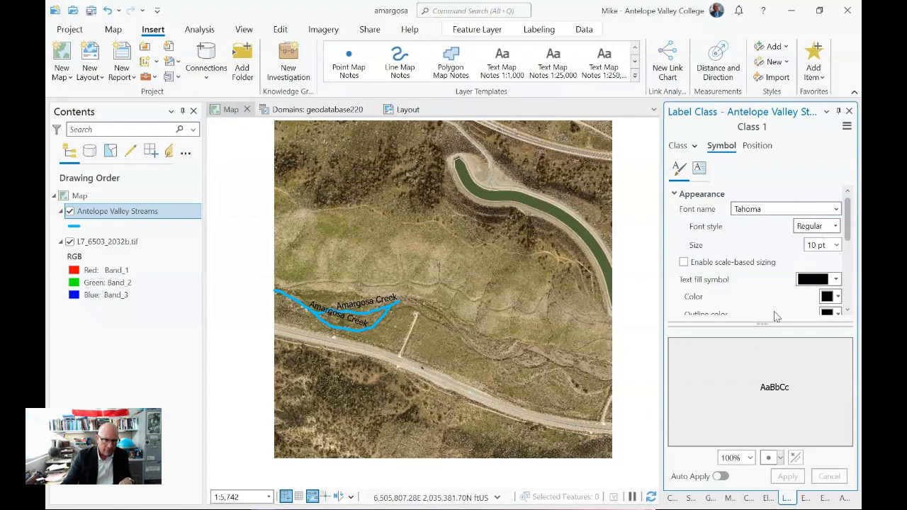
pyautogui.click(757, 147)
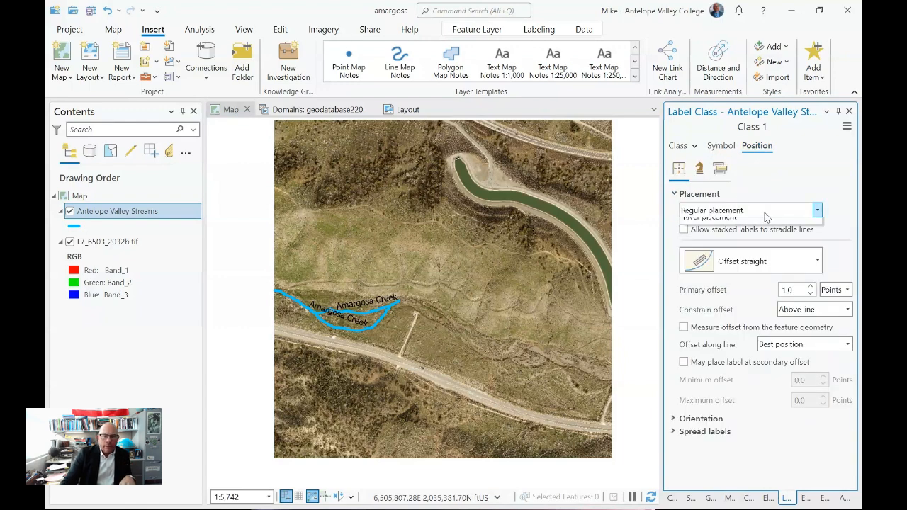
pyautogui.click(765, 211)
pyautogui.click(755, 288)
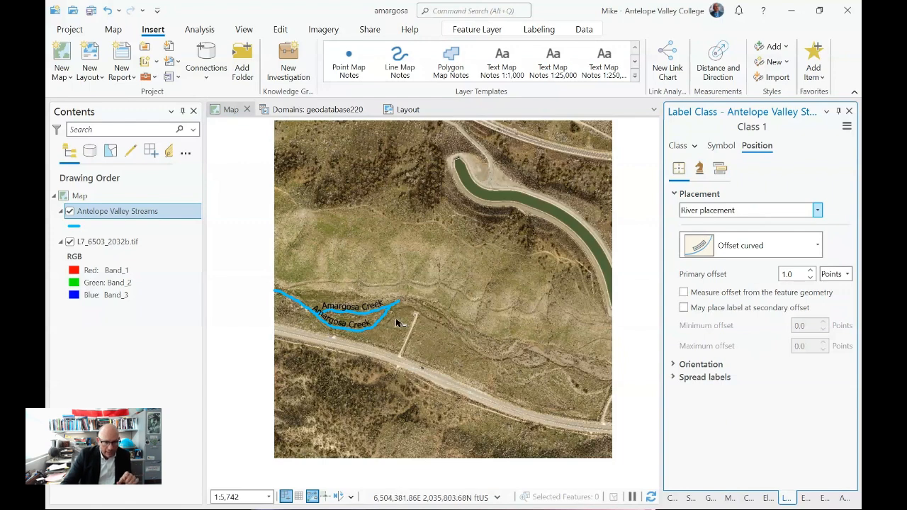
# - Set the duplicate label handling for the Antelope Valley Streams label class to Remove all
pyautogui.click(720, 169)
pyautogui.click(722, 170)
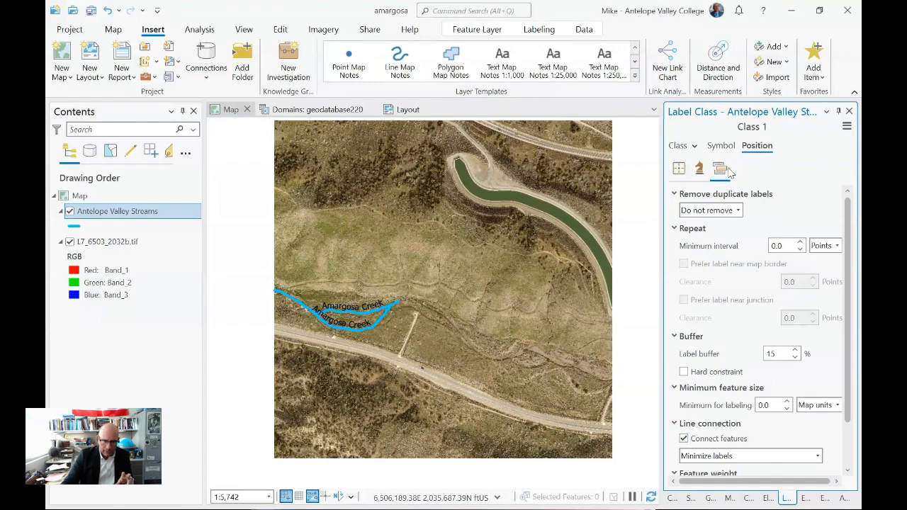
pyautogui.click(738, 211)
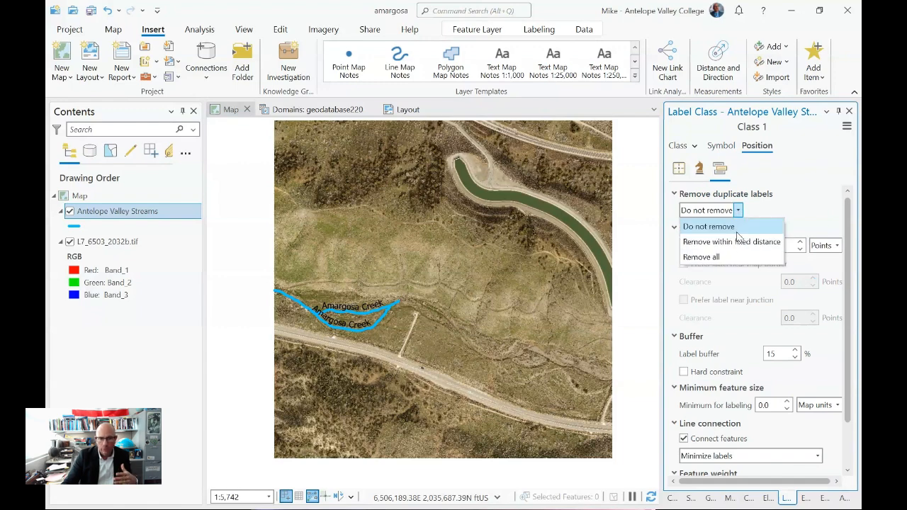
pyautogui.click(701, 256)
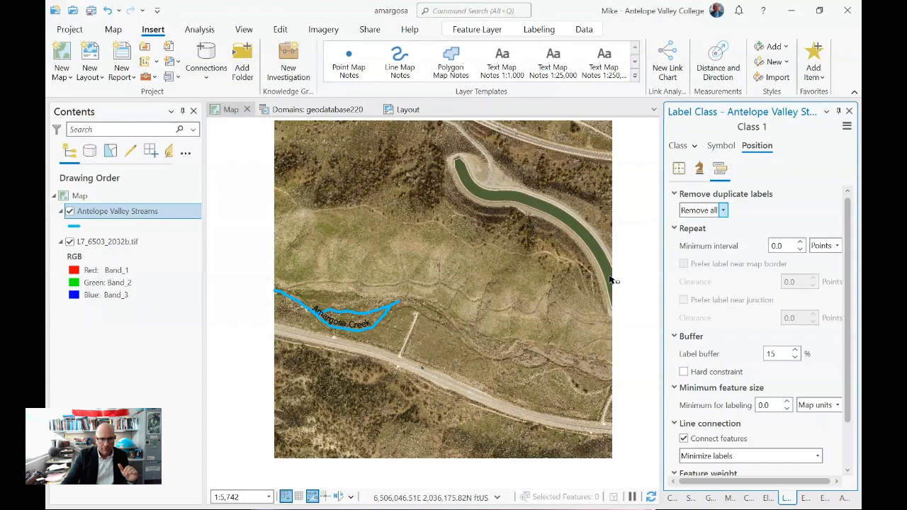
# - Examine the layout and its print and export options, and return to the Map view to show the editing tools
pyautogui.click(411, 114)
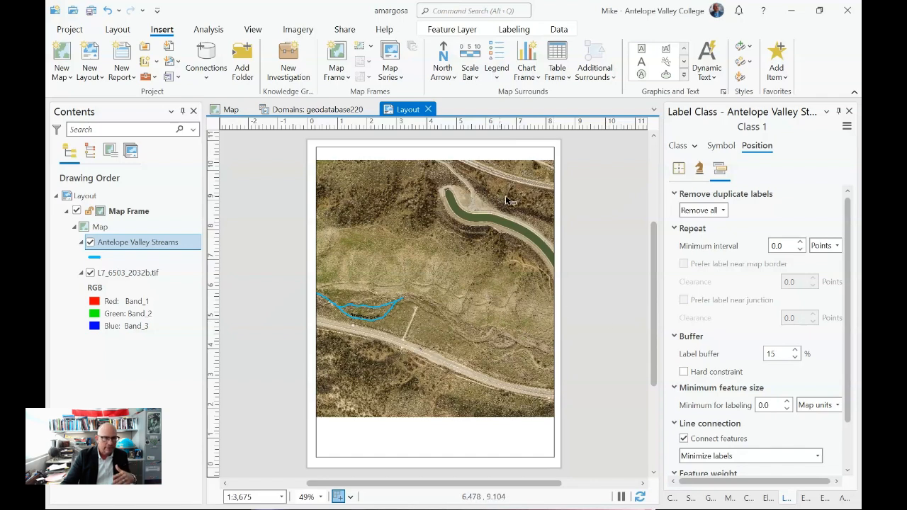
pyautogui.click(343, 32)
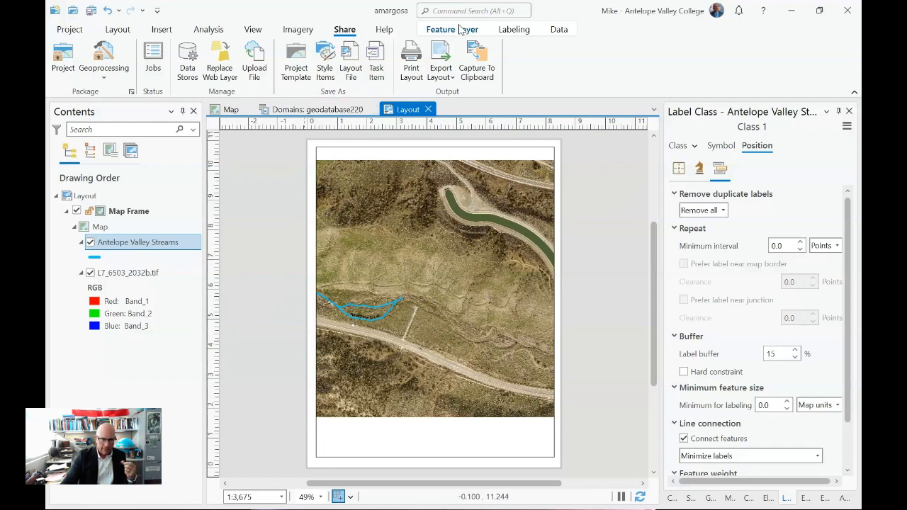
pyautogui.click(233, 111)
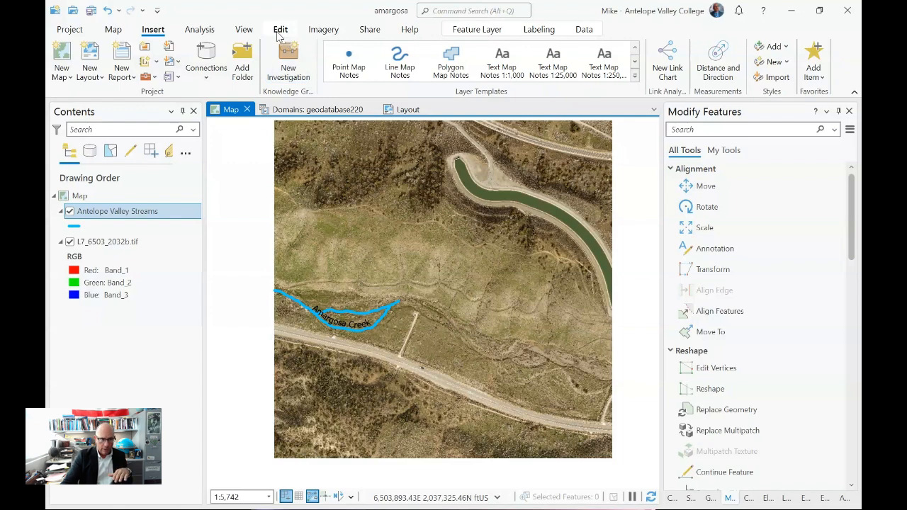
pyautogui.click(279, 31)
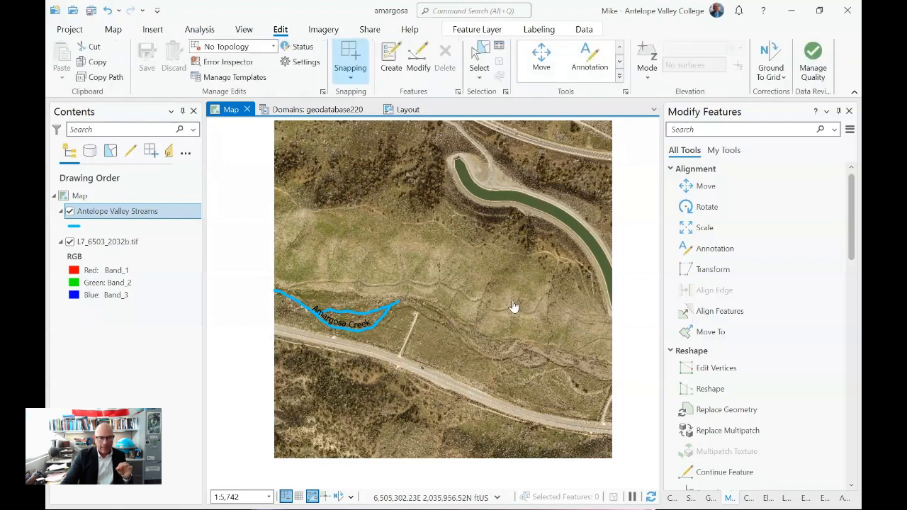